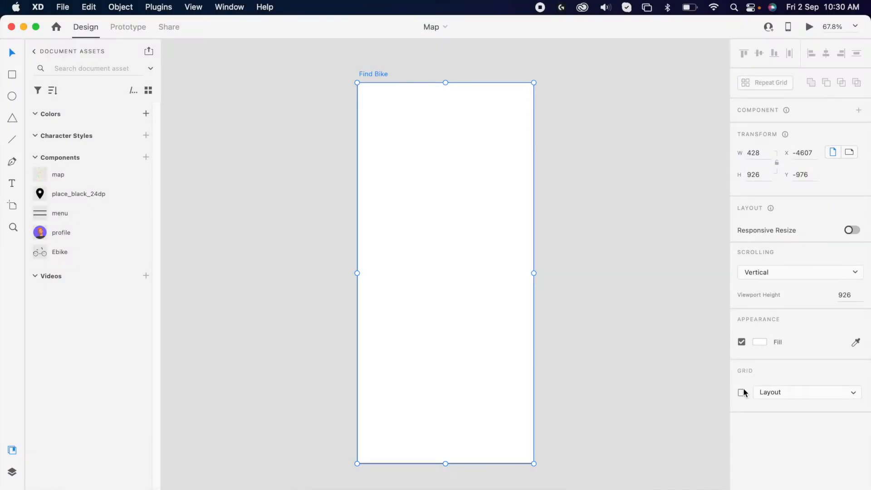
left_click(741, 393)
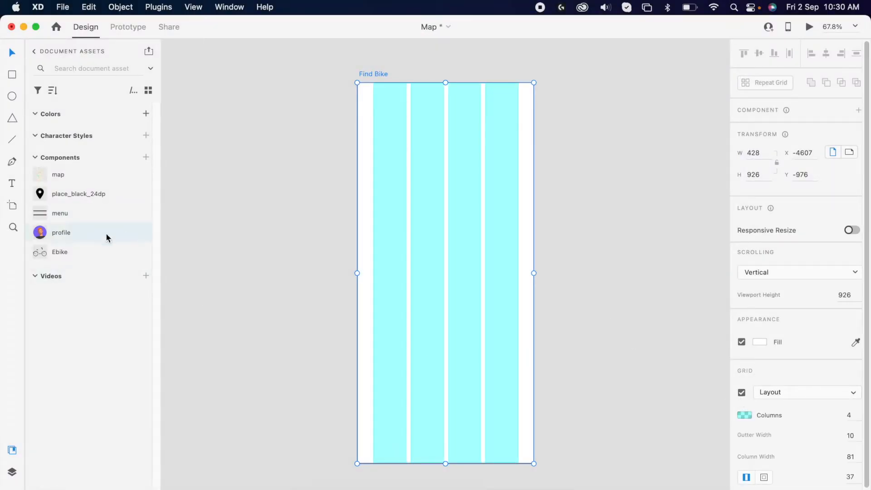
Place the menu component at the Find Bike artboard's top-left and select it together with the profile avatar
left_click_drag(83, 215, 363, 96)
left_click(589, 107)
scroll(408, 133, "up", 5)
left_click_drag(415, 126, 292, 139)
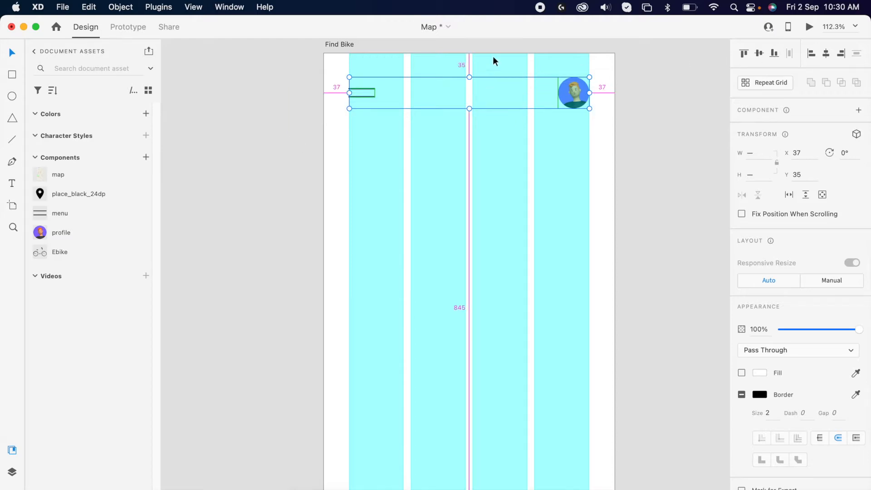
Nudge the menu and profile icons down to Y 50
key("shift+Down")
key("shift+Down")
key("Up")
key("Up")
key("Up")
key("Up")
key("Up")
key("Up")
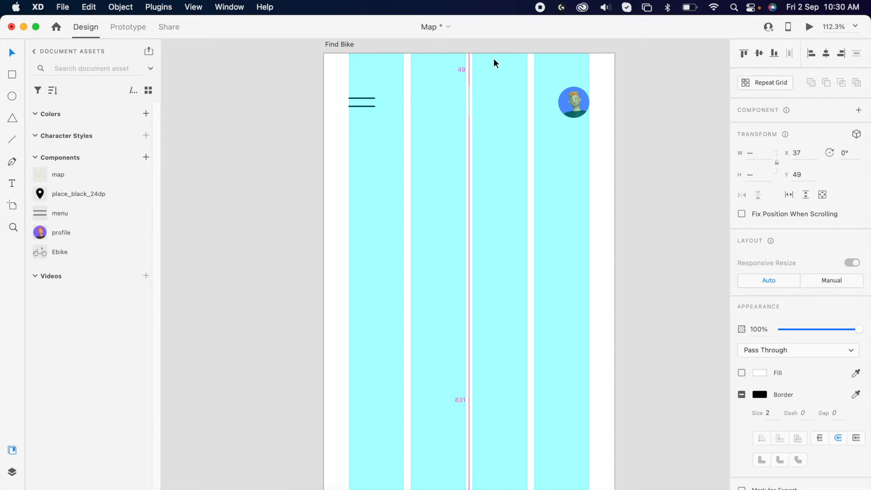
scroll(493, 58, "down", 3)
key("Down")
scroll(478, 117, "down", 2)
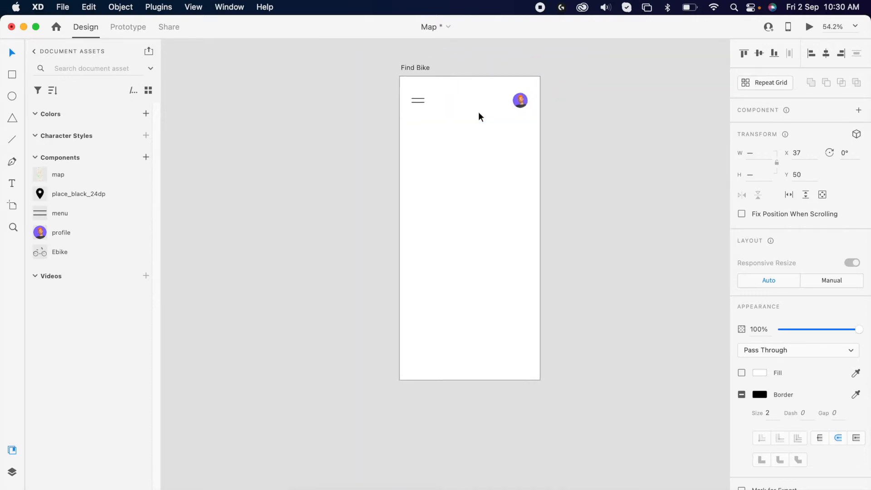
Hide the artboard's layout grid and deselect the icons
key("super+shift+apostrophe")
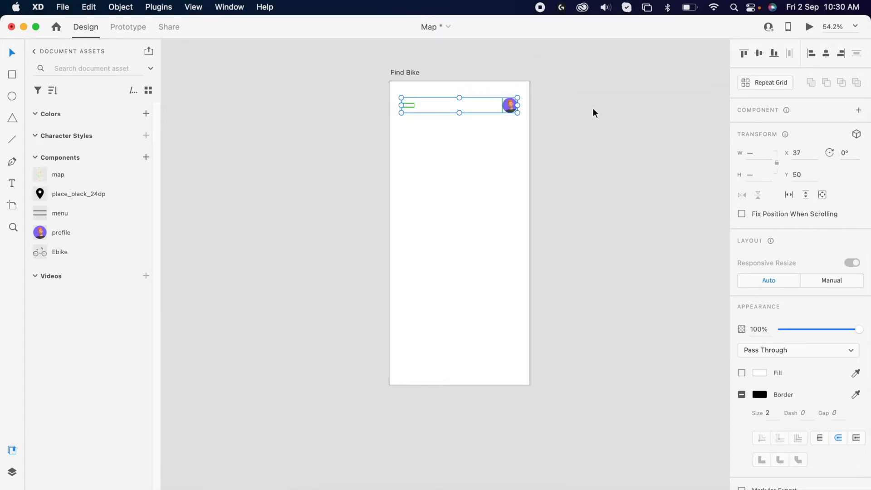
left_click(592, 108)
Review the freepik reference city map in the browser and return to the design
key("super+Tab")
key("super+Tab")
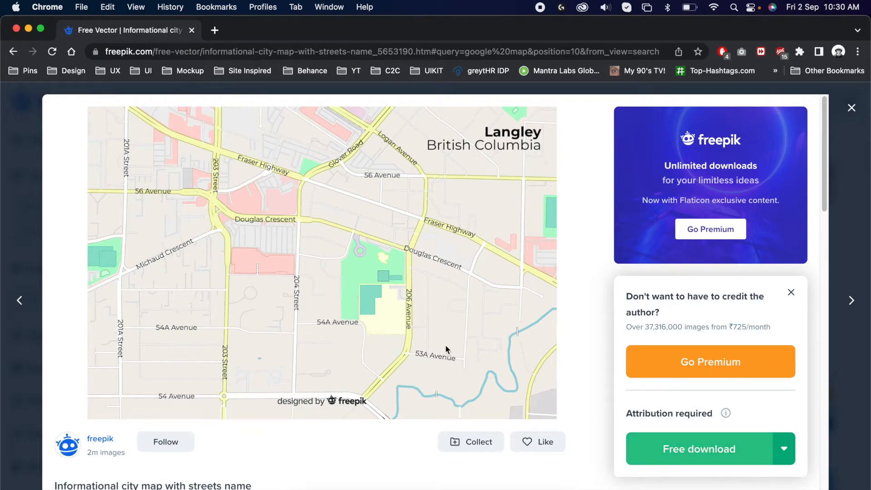
key("super+Tab")
Place the map component onto the artboard at X 0, Y 0 and send it to the back
left_click_drag(68, 175, 276, 209)
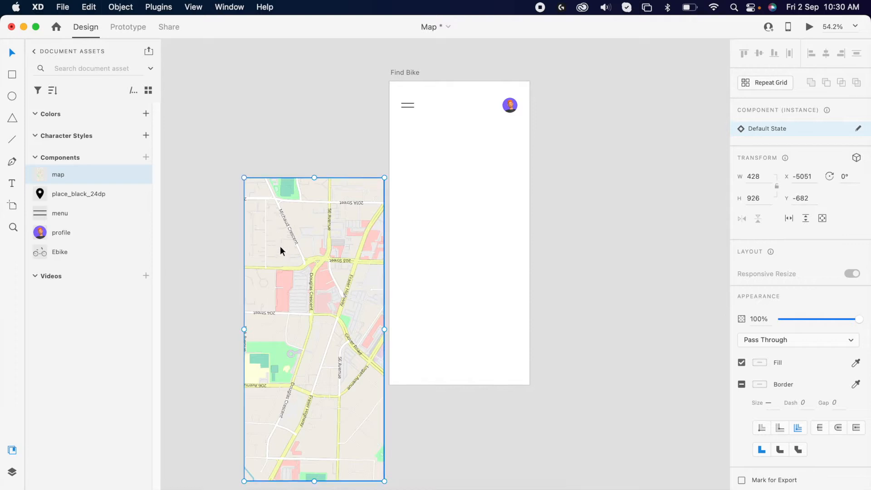
left_click_drag(293, 250, 440, 156)
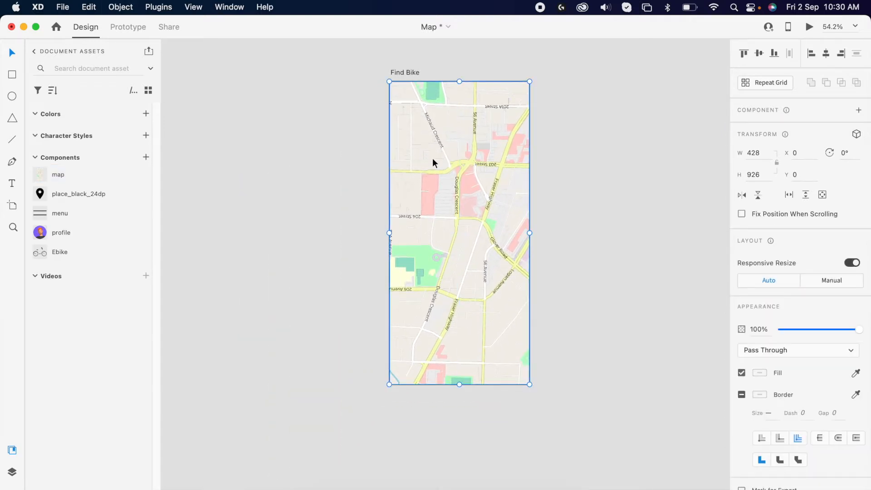
key("super+shift+bracketleft")
left_click(564, 226)
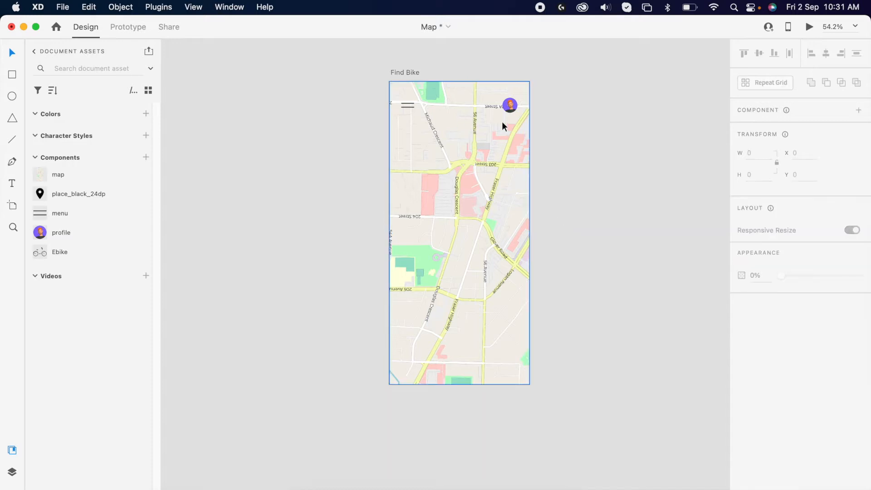
scroll(497, 75, "up", 5)
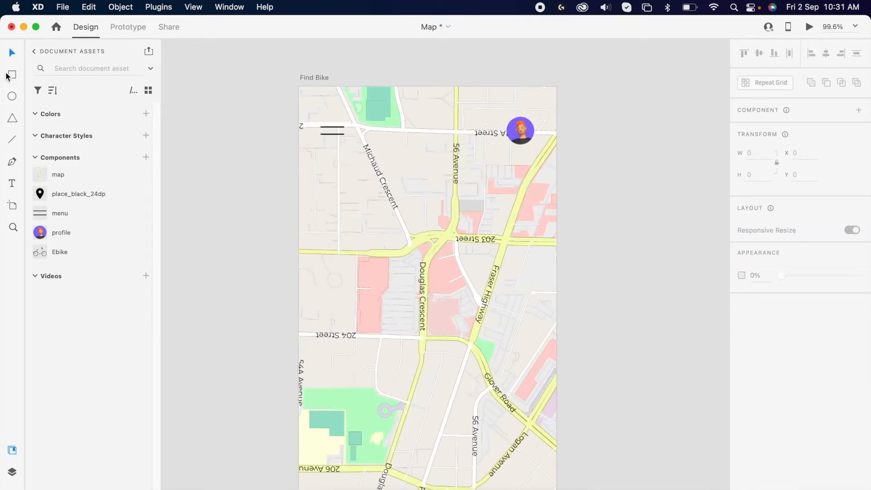
Draw a 428 × 130 borderless rectangle across the artboard's top as a header
left_click_drag(298, 87, 556, 165)
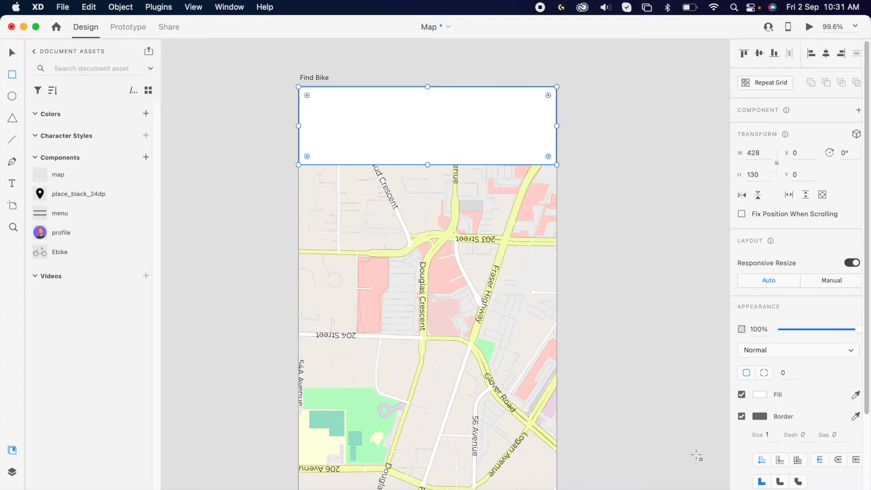
left_click(742, 416)
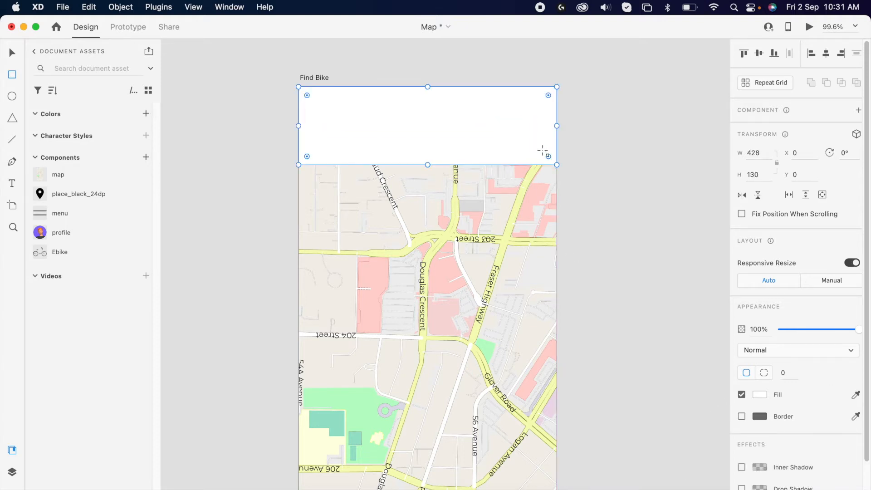
Round the header rectangle's bottom corners to 31 while keeping its top corners square
left_click_drag(547, 156, 545, 146)
left_click(596, 170)
left_click(531, 101)
left_click_drag(538, 106, 570, 72)
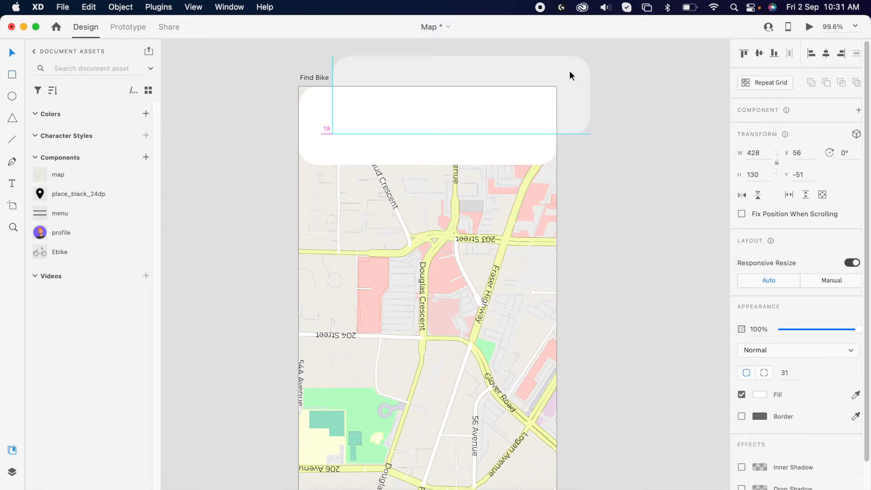
key("super+z")
left_click_drag(539, 105, 562, 79)
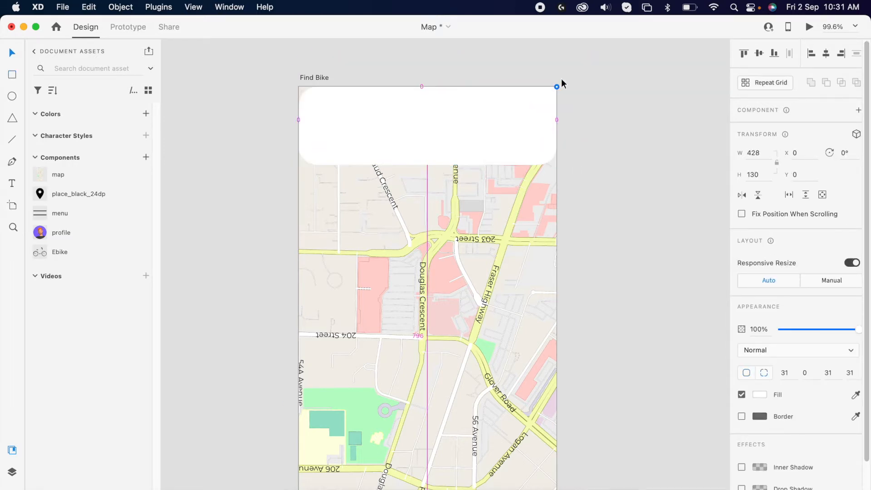
left_click_drag(318, 104, 294, 85)
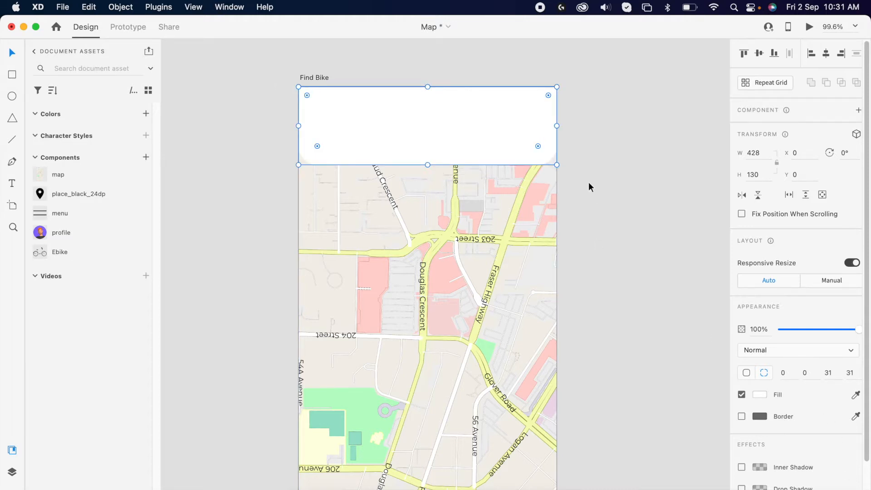
Add a drop shadow to the header and arrange it above the map but behind the icons
scroll(803, 417, "down", 2)
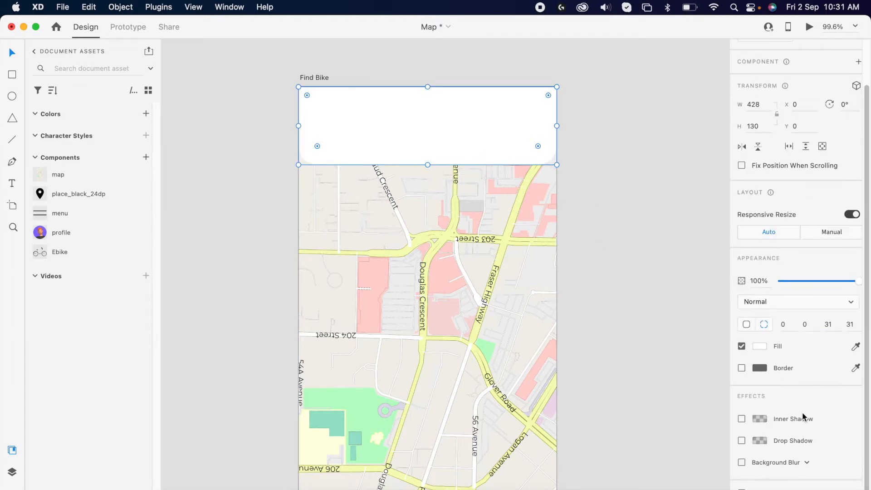
left_click(741, 441)
left_click(439, 117)
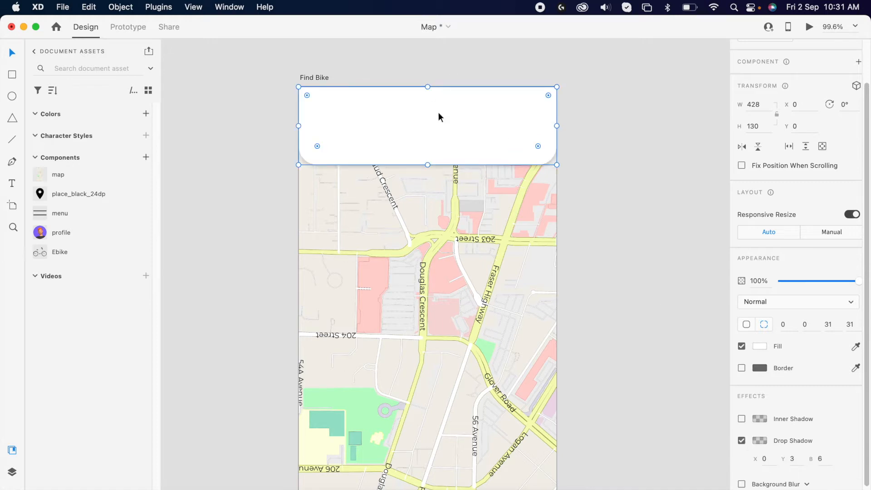
key("super+shift+bracketleft")
key("super+bracketright")
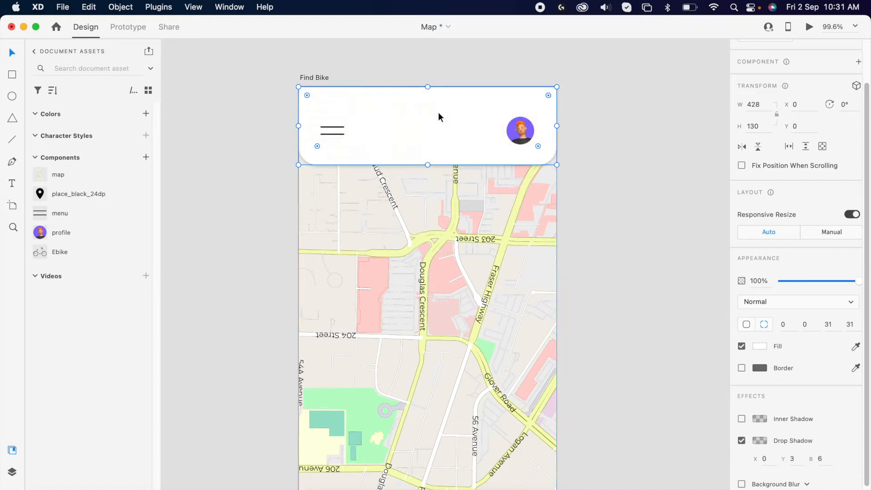
left_click(650, 127)
Duplicate the header rectangle down to the bottom of the artboard
scroll(576, 188, "down", 3)
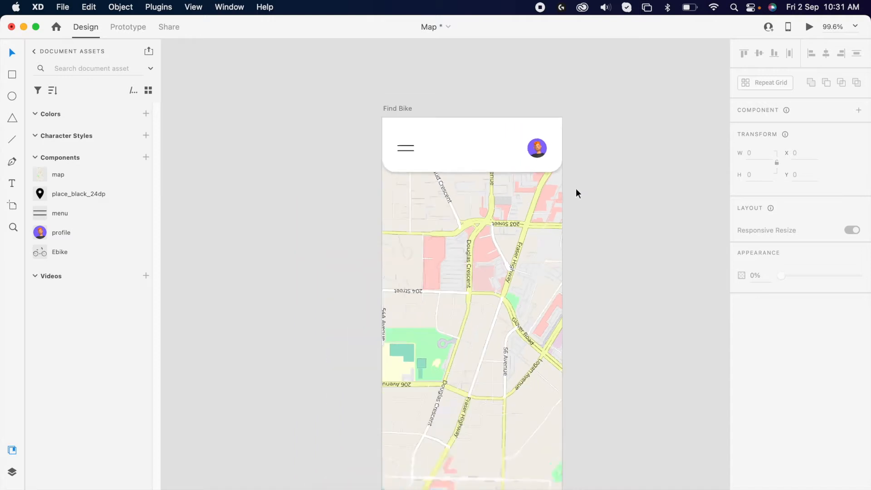
scroll(576, 189, "down", 3)
left_click(470, 142)
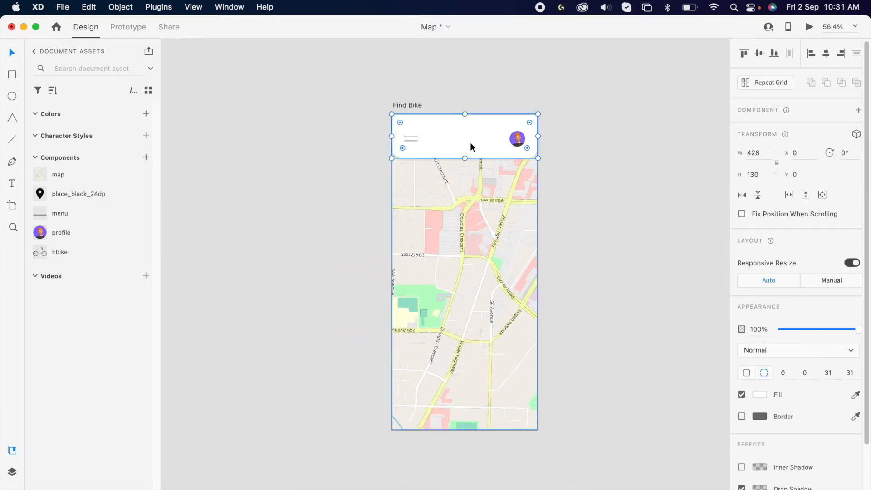
left_click_drag(475, 143, 458, 411)
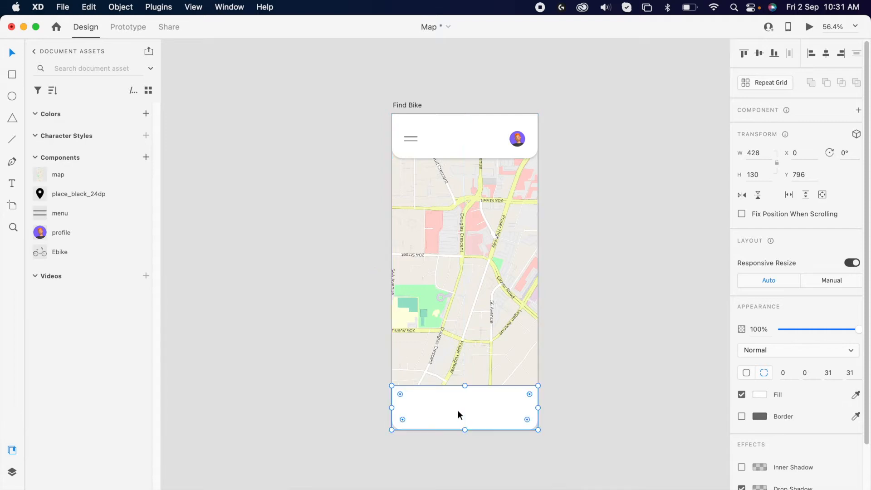
Reshape the bottom rectangle into a card 192 tall and about 234 wide, flipped so its top corners are rounded
scroll(457, 410, "up", 5)
left_click_drag(473, 362, 475, 321)
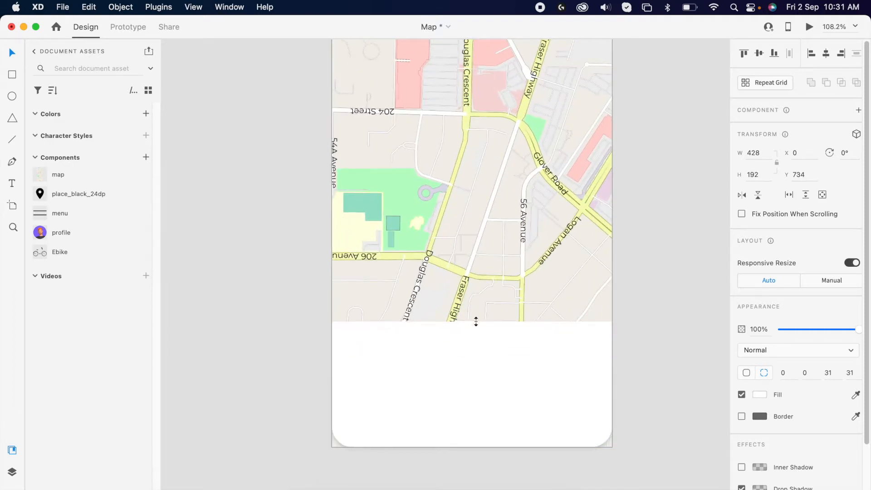
left_click(758, 194)
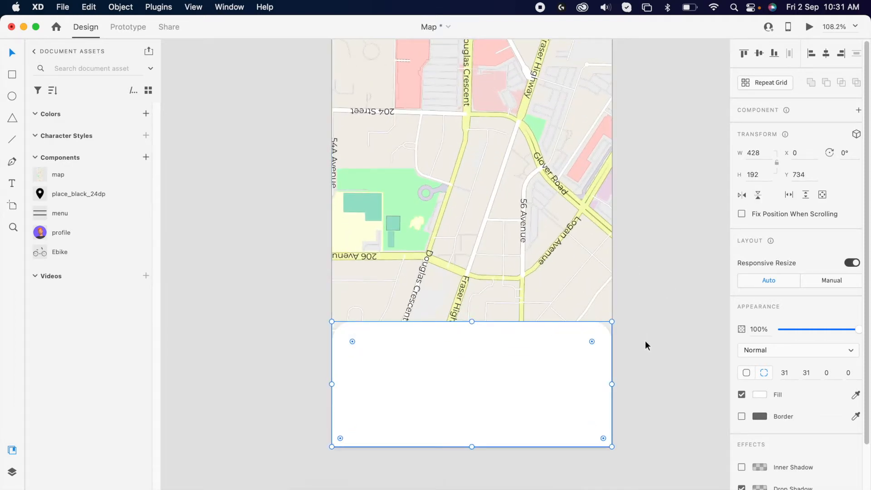
left_click_drag(611, 384, 475, 399)
left_click(654, 324)
Place the Ebike component, set its width to 200 and move it onto the bottom card
scroll(654, 323, "down", 3)
scroll(708, 226, "up", 2)
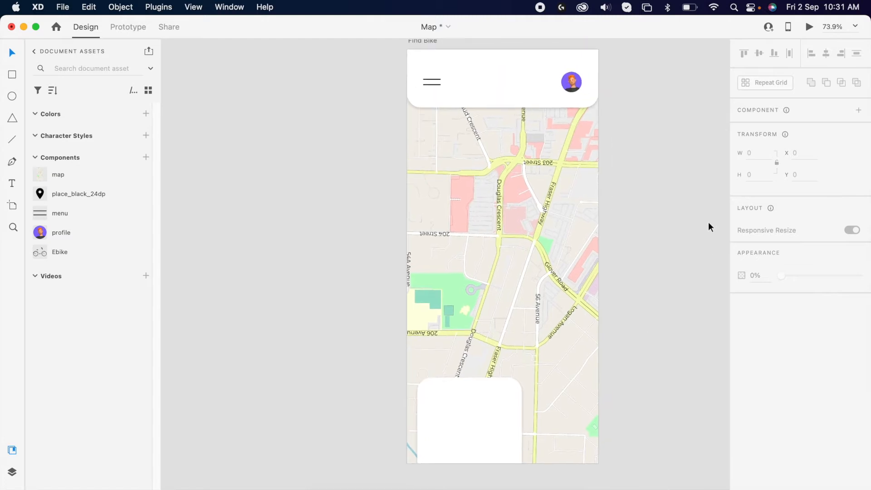
scroll(572, 264, "down", 1)
scroll(572, 263, "down", 2)
scroll(439, 341, "up", 5)
left_click_drag(66, 260, 212, 222)
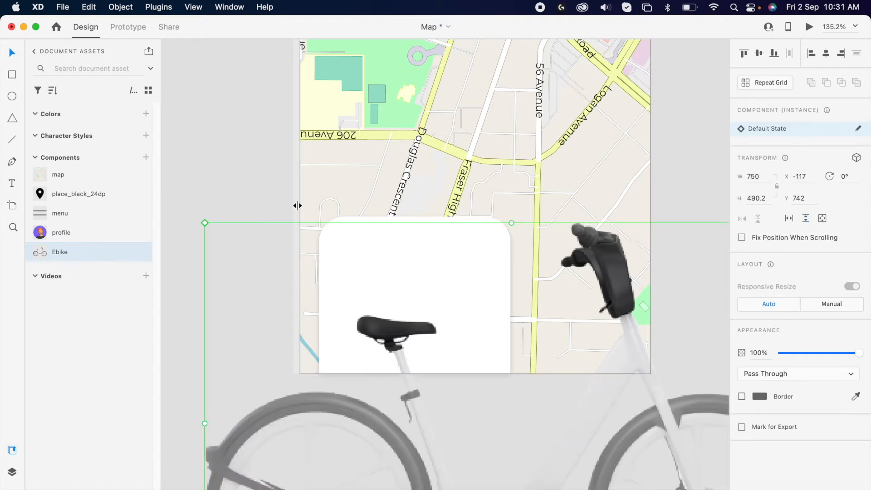
key("super+shift+g")
type("20")
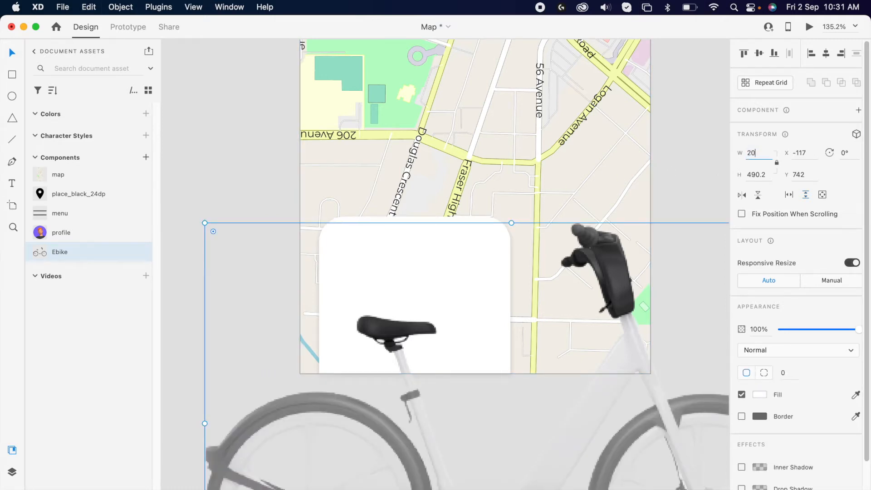
type("0")
key("Return")
left_click_drag(347, 296, 477, 263)
Add the text Model X on the card below the bike
key("t")
left_click(361, 317)
type("model")
key("BackSpace")
key("BackSpace")
key("BackSpace")
key("BackSpace")
key("BackSpace")
type("Model X")
Duplicate the title text below itself and change the copy to 2km away
left_click(394, 410)
key("v")
left_click_drag(379, 323, 422, 342)
double_click(422, 339)
type("2km away")
key("Escape")
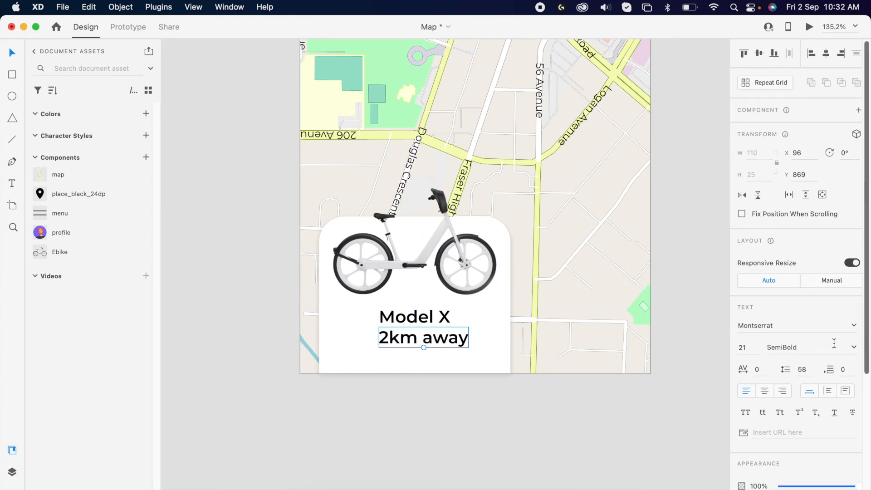
Format the distance text in title case at size 12 with 40% opacity
left_click(779, 412)
left_click(749, 352)
type("12")
key("Return")
scroll(772, 317, "down", 5)
left_click(760, 358)
type("40")
key("Return")
Center the title and distance text horizontally and group the card's background, bike and text
left_click(399, 325, "shift")
left_click(827, 54)
key("super+g")
left_click(472, 316, "shift")
left_click(472, 290, "shift")
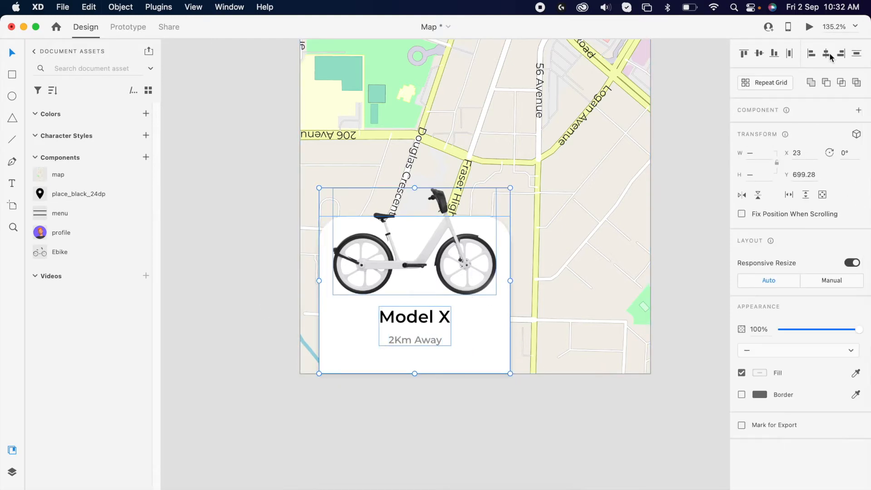
left_click(789, 81)
Duplicate the bike card to the right of the first one
left_click_drag(445, 356, 654, 358)
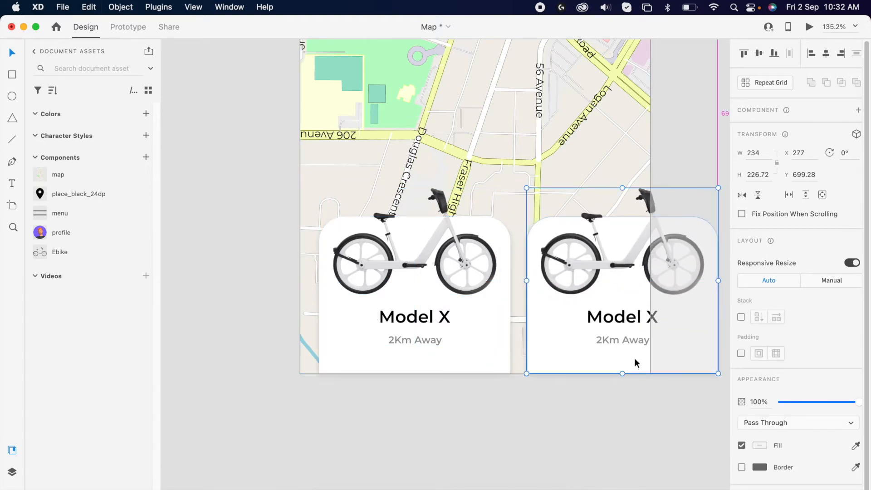
left_click(502, 402)
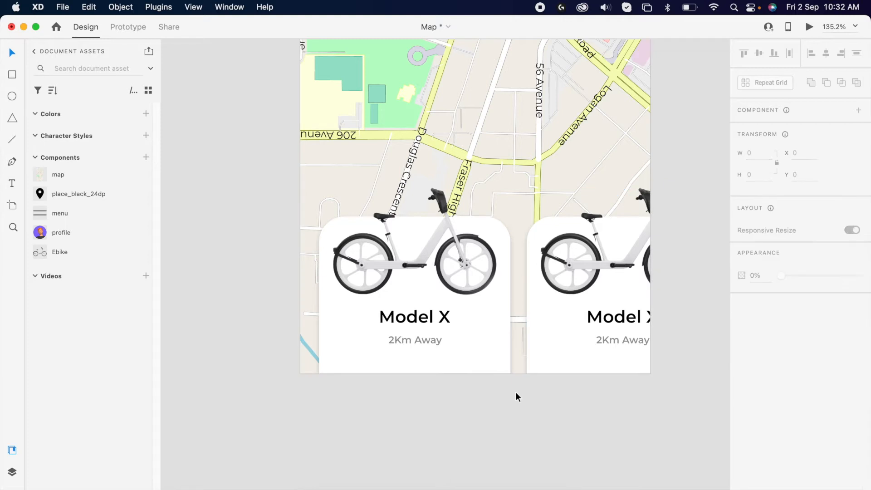
Rename the second card's title to Model Y
double_click(609, 322)
key("Return")
key("Right")
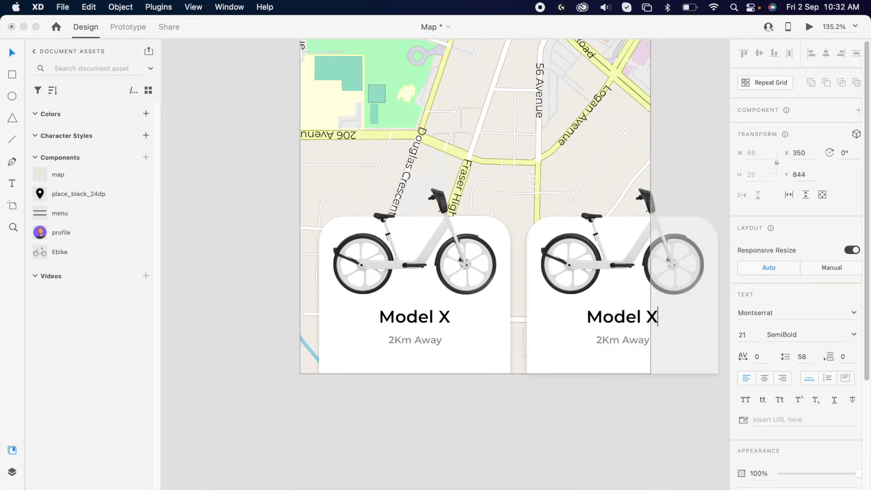
key("BackSpace")
type("Y")
Change the second card's distance text to 2.3Km Away
double_click(619, 342)
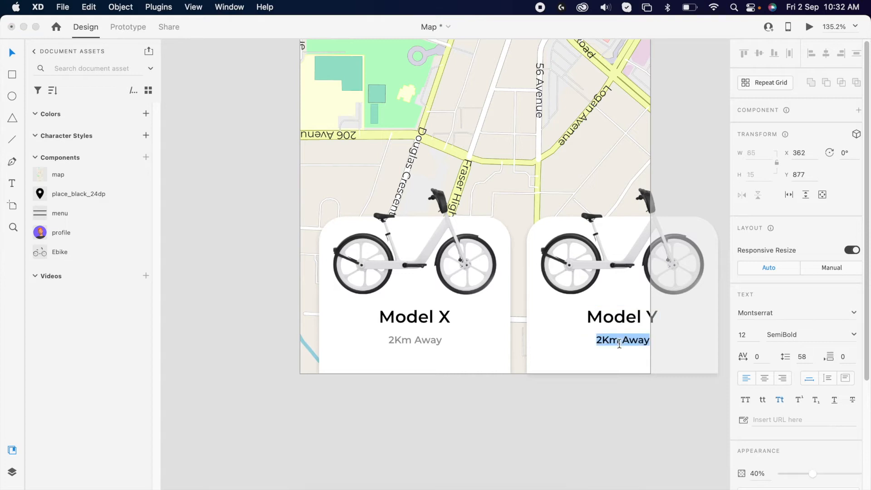
left_click(602, 341)
type(".3")
key("Escape")
key("Escape")
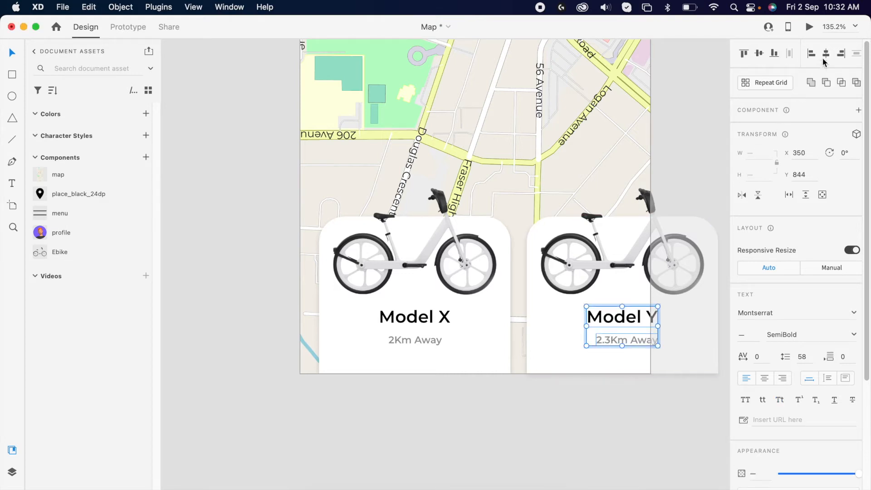
left_click(544, 347)
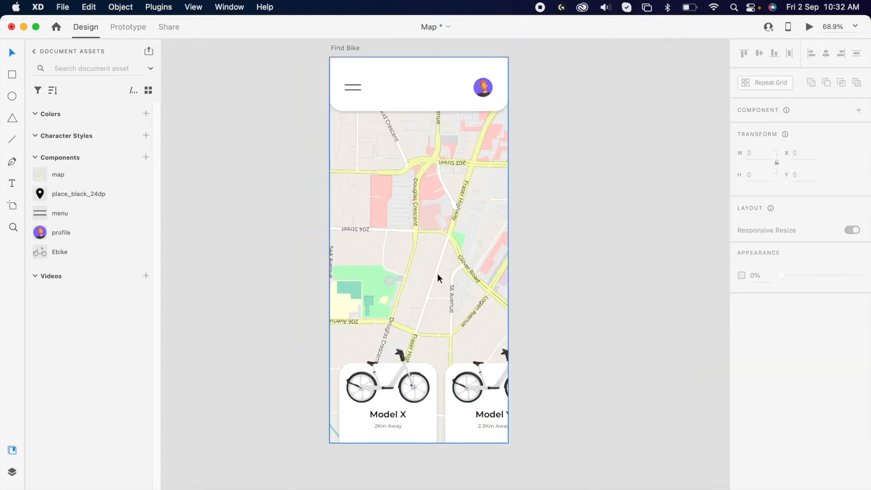
scroll(438, 273, "up", 3)
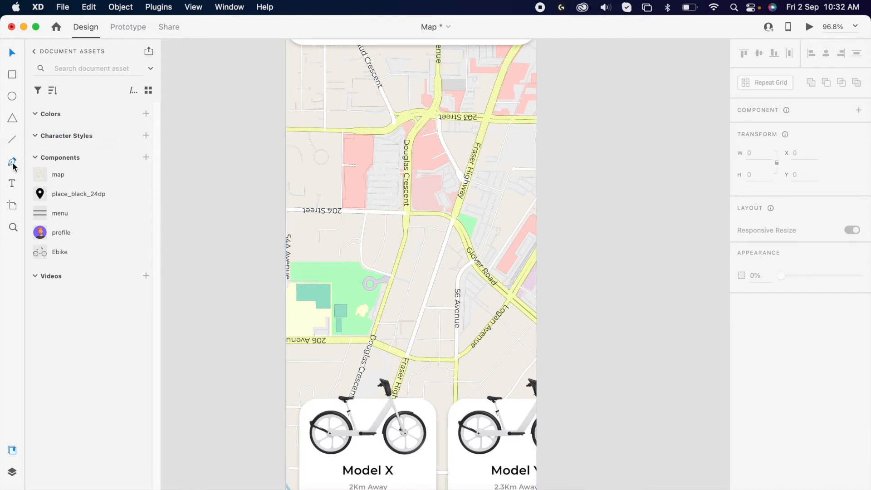
Draw a route line with the Pen tool from the Fraser Highway intersection up to 203 Street and along it westward
scroll(399, 354, "up", 5)
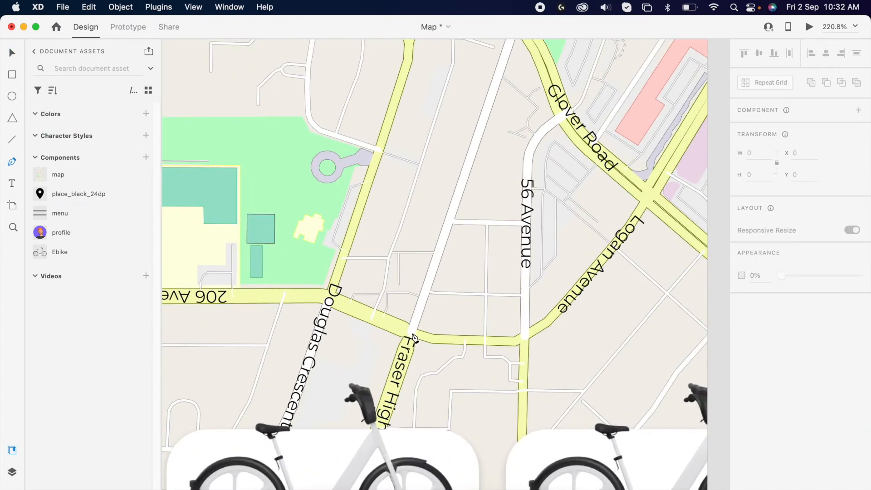
left_click(414, 338)
scroll(472, 202, "up", 10)
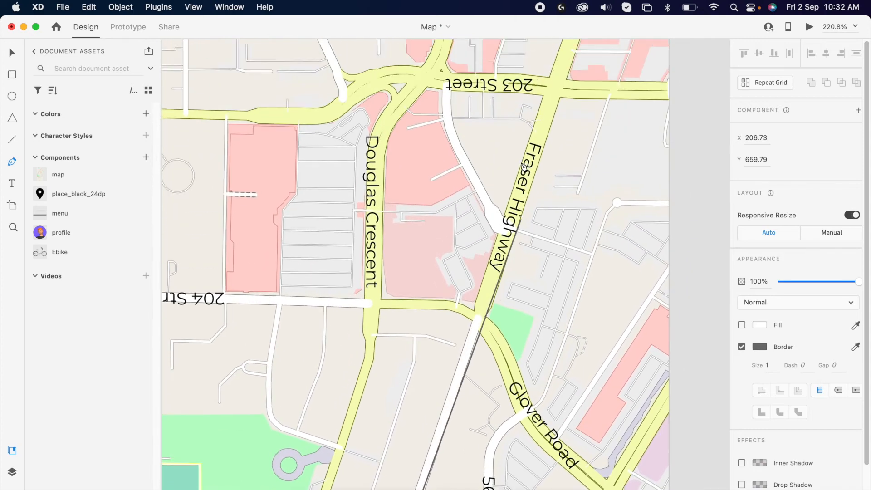
scroll(524, 167, "up", 4)
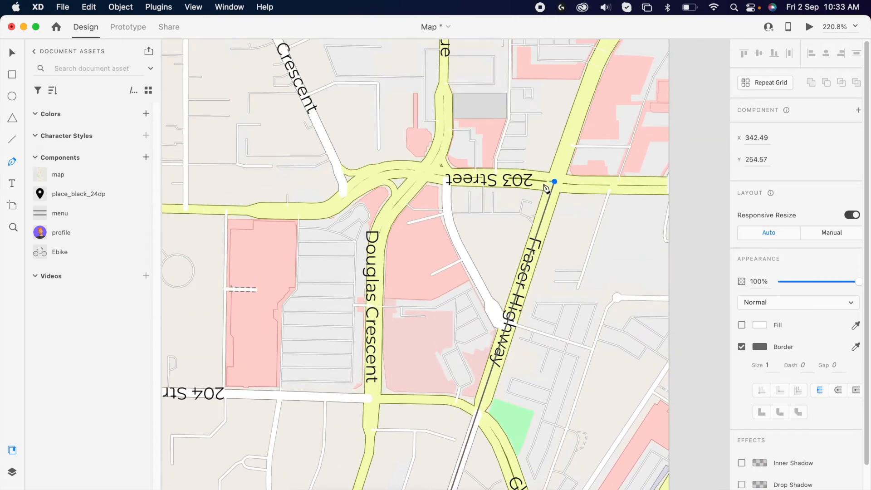
left_click(435, 174)
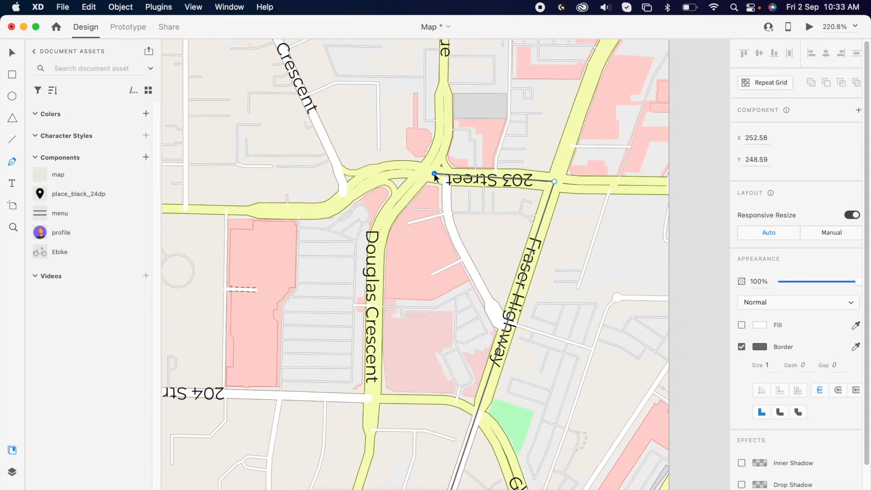
key("Escape")
key("Return")
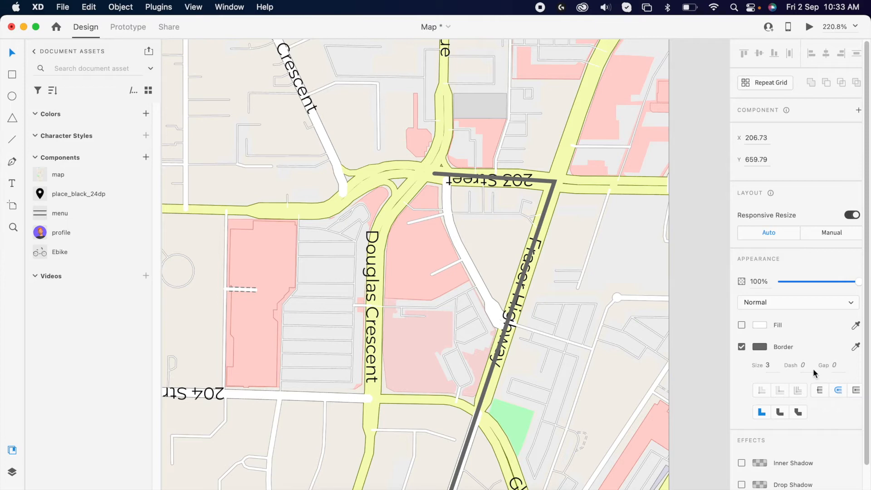
Give the route line a 3 px blue border
left_click(761, 347)
left_click(723, 320)
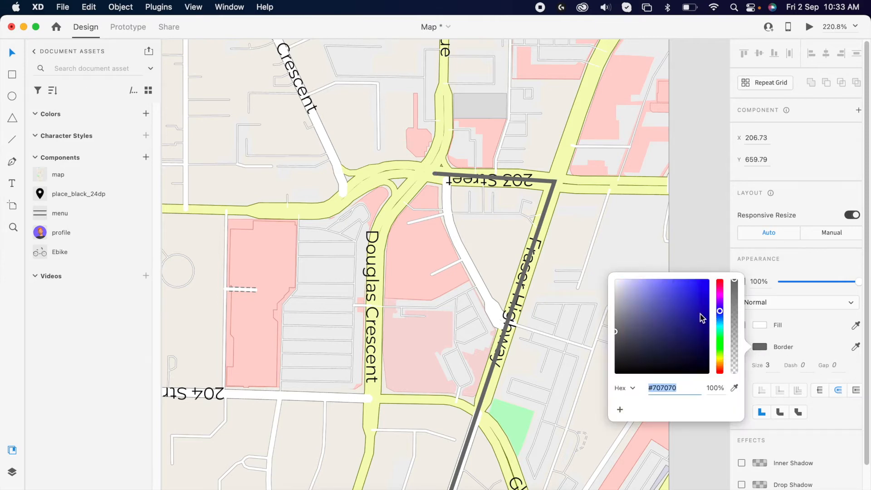
left_click(690, 280)
left_click(699, 231)
scroll(635, 216, "down", 5)
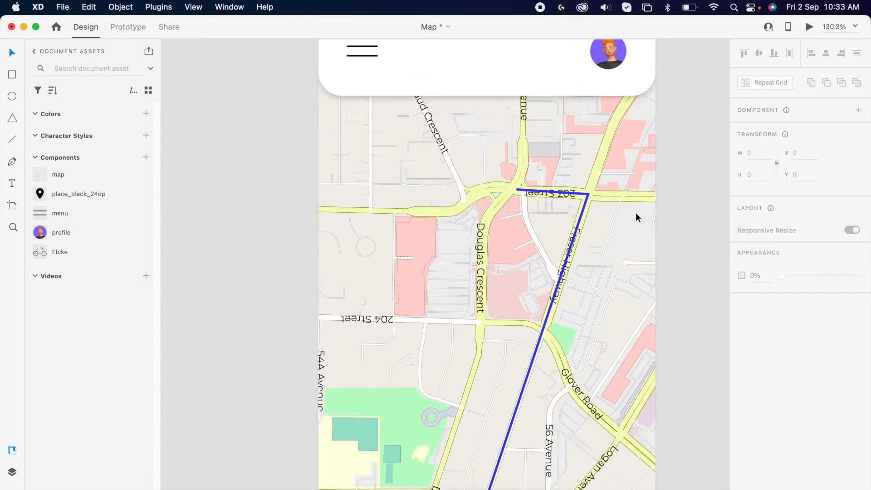
Add a blue drop shadow with a blur of 15 to the route line
left_click(529, 229)
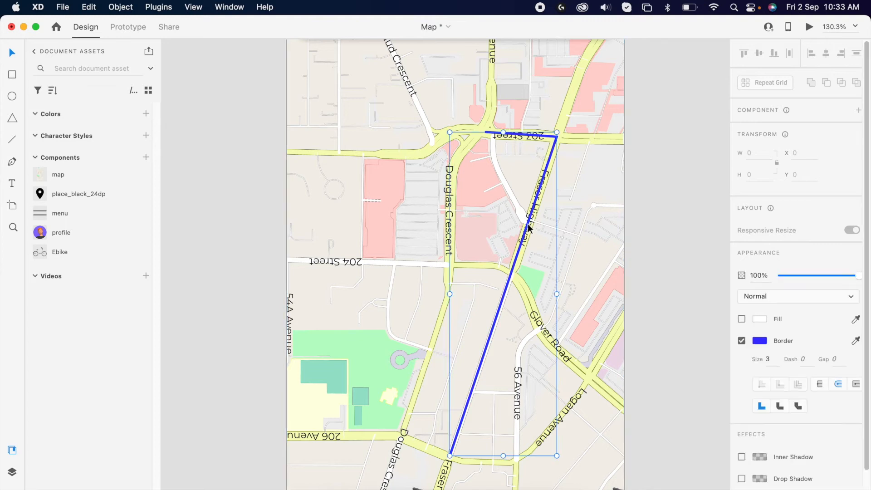
scroll(819, 405, "down", 3)
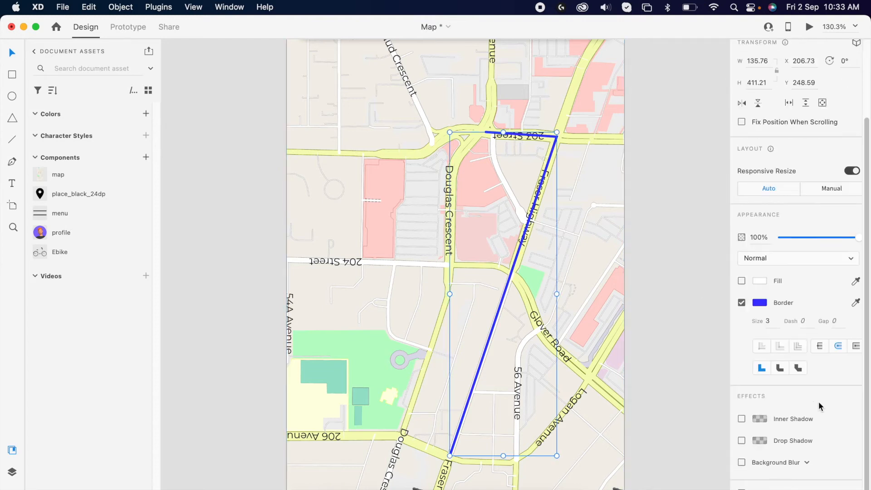
left_click(742, 441)
left_click(767, 440)
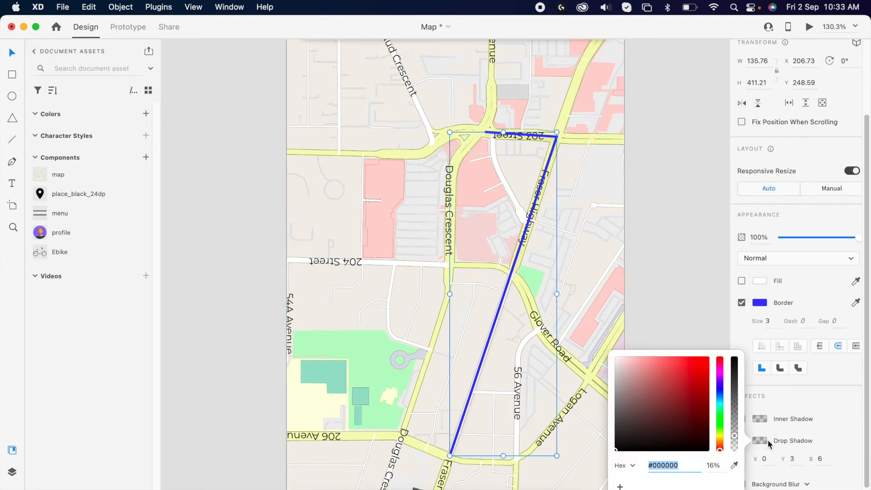
left_click(734, 465)
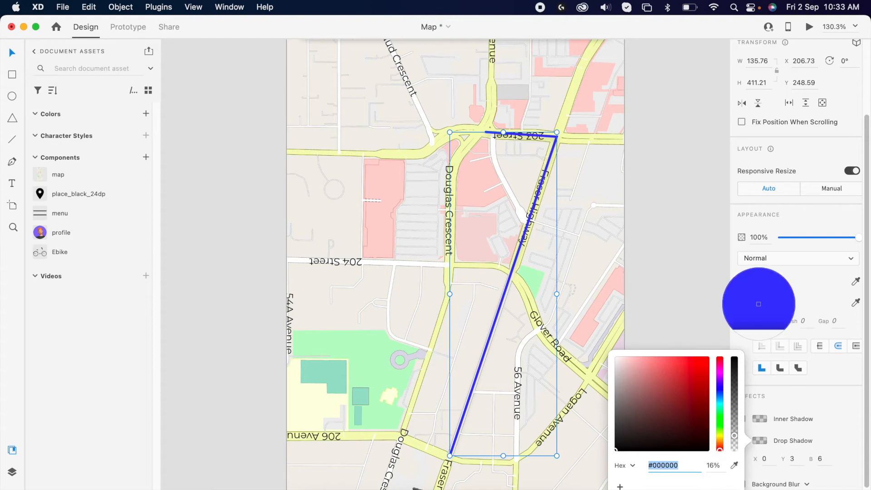
left_click(760, 302)
left_click(828, 459)
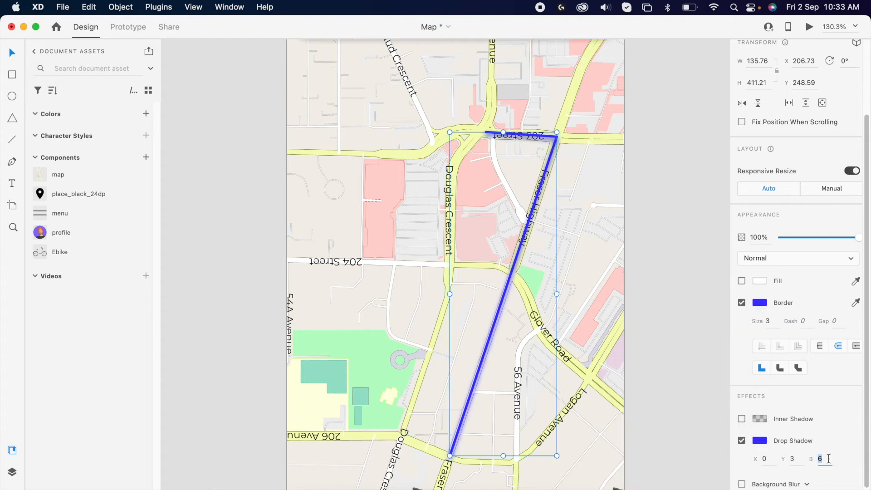
key("Return")
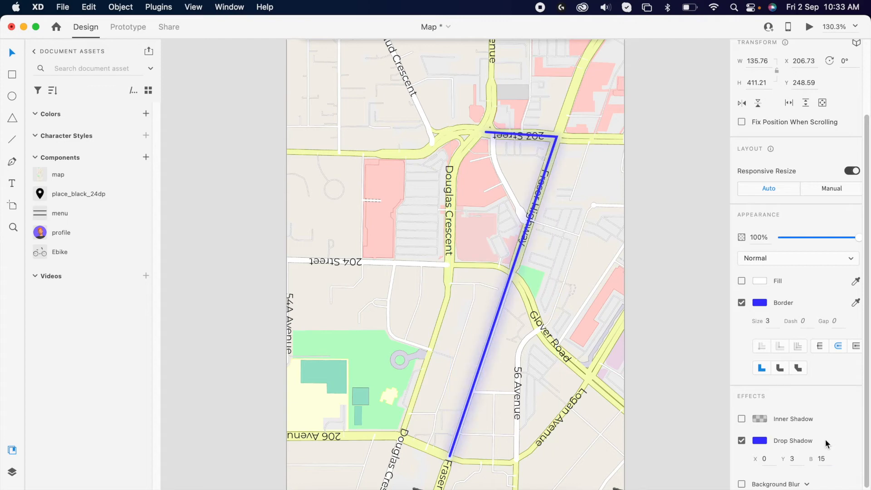
left_click(673, 307)
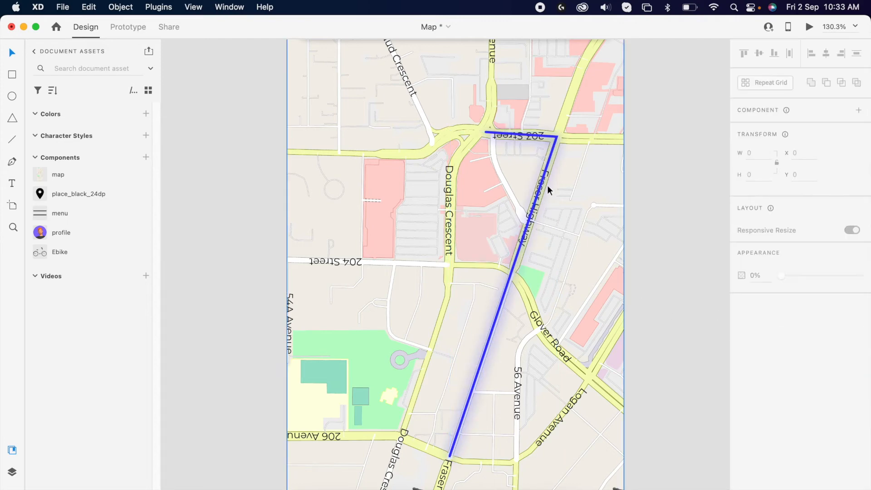
Place the location pin icon at the route's start on 203 Street and color it blue to match the route
scroll(480, 133, "up", 5)
left_click_drag(70, 192, 451, 218)
scroll(817, 408, "down", 1)
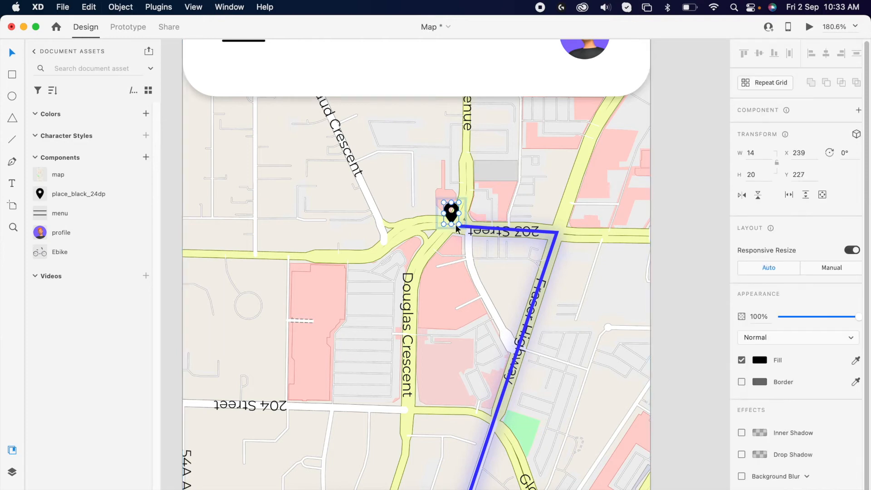
left_click(855, 359)
left_click(557, 234)
left_click(487, 219)
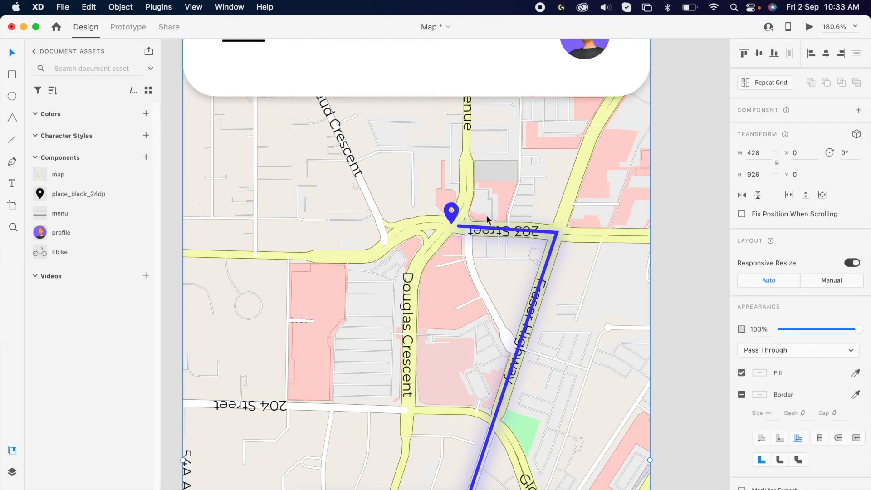
left_click(452, 212)
Draw a small blue dot at the route's end and copy it into a larger circle about 43 px wide
scroll(451, 273, "down", 10)
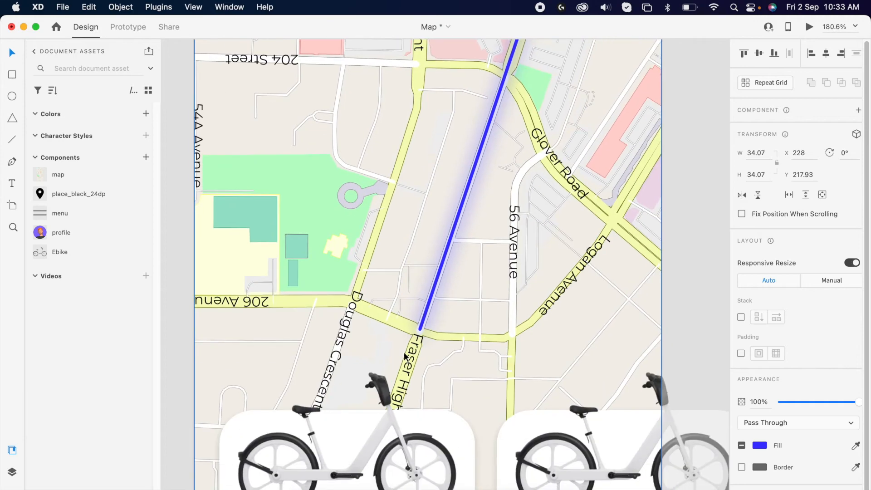
left_click_drag(416, 326, 426, 336)
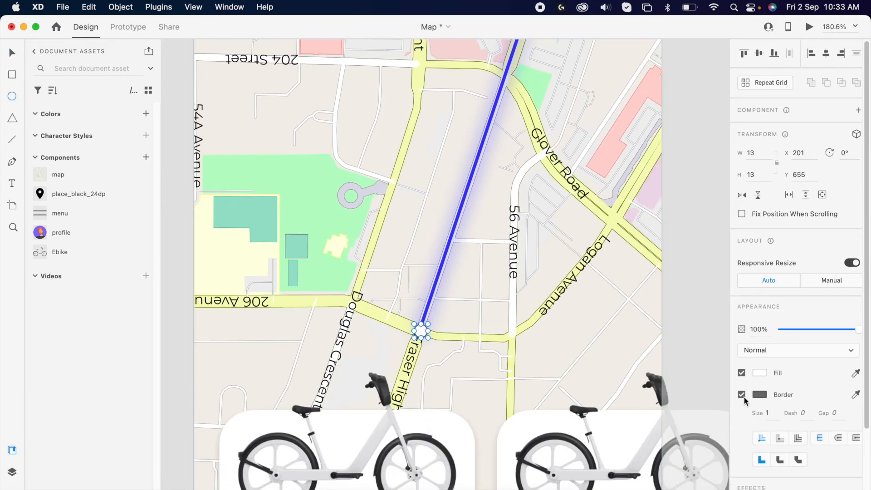
left_click(460, 208)
key("v")
key("super+c")
left_click_drag(421, 338, 421, 354)
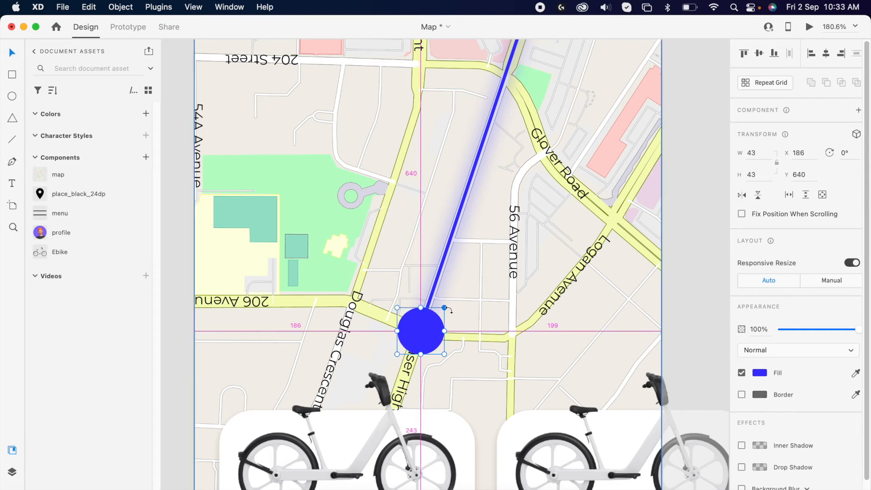
Set the larger circle's opacity to 10% and group it with the dot
type("10")
key("Return")
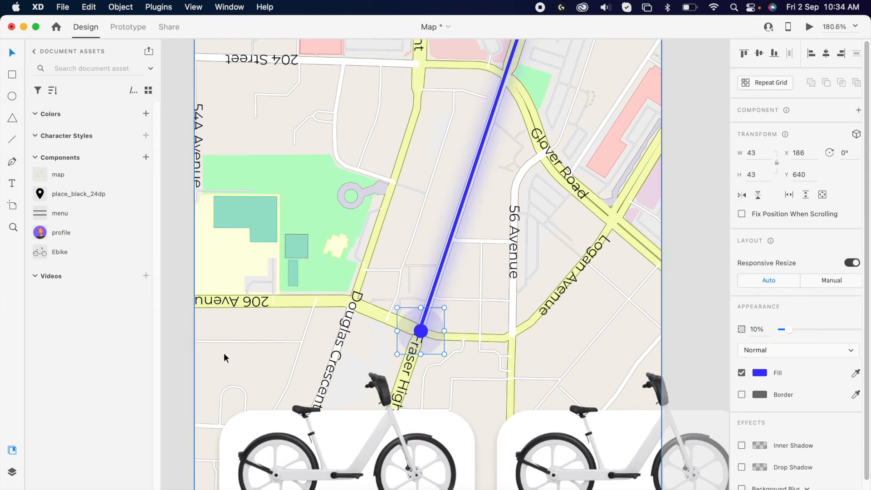
left_click(418, 336, "shift")
key("super+g")
key("Left")
key("Right")
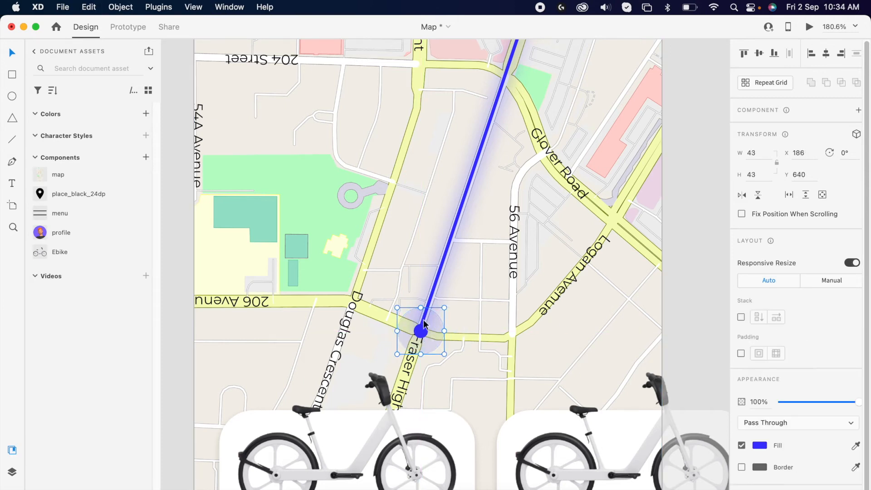
Set the route line's border dash and gap to 500
scroll(472, 306, "down", 5, "super")
left_click(473, 105)
scroll(601, 197, "up", 3)
scroll(601, 197, "down", 2, "super")
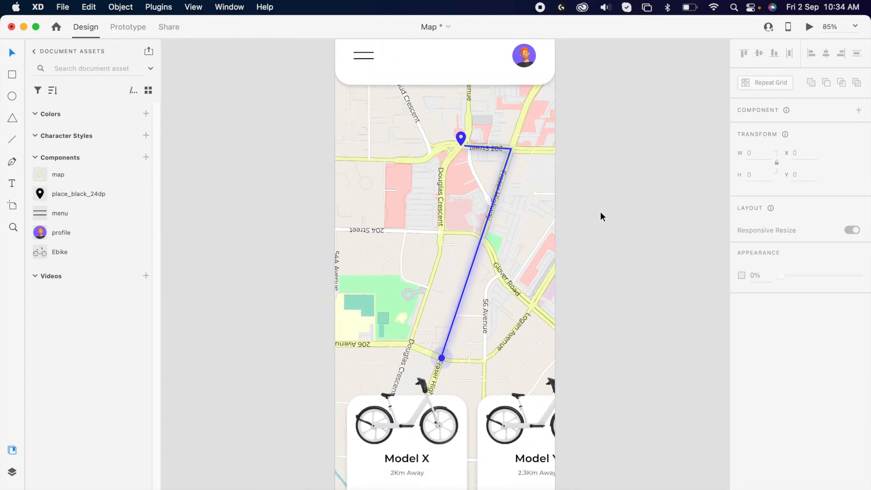
right_click(620, 166)
left_click(601, 121)
left_click(504, 172)
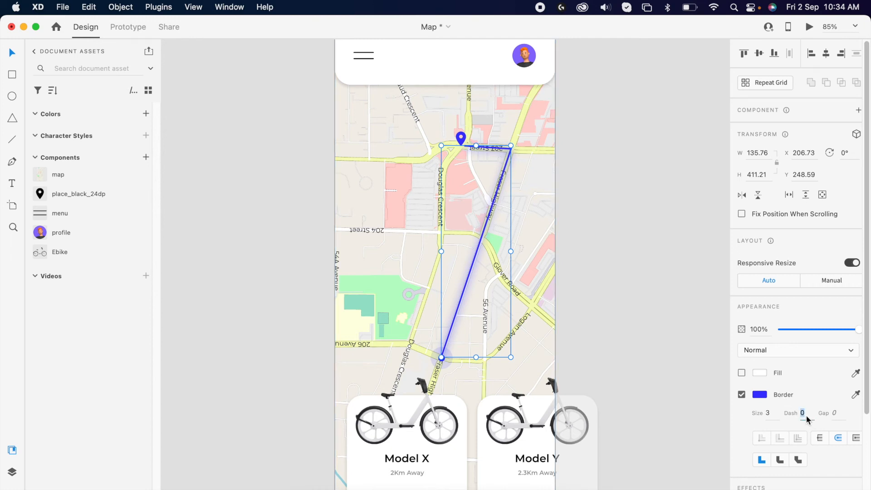
key("Return")
left_click(840, 413)
type("500")
key("Return")
left_click(603, 299)
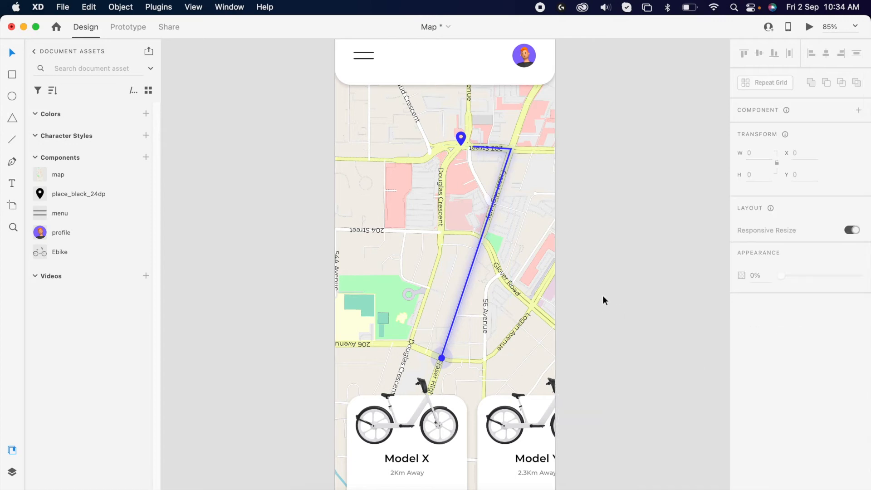
Duplicate the Find Bike artboard
scroll(587, 211, "down", 5)
left_click_drag(469, 109, 465, 110)
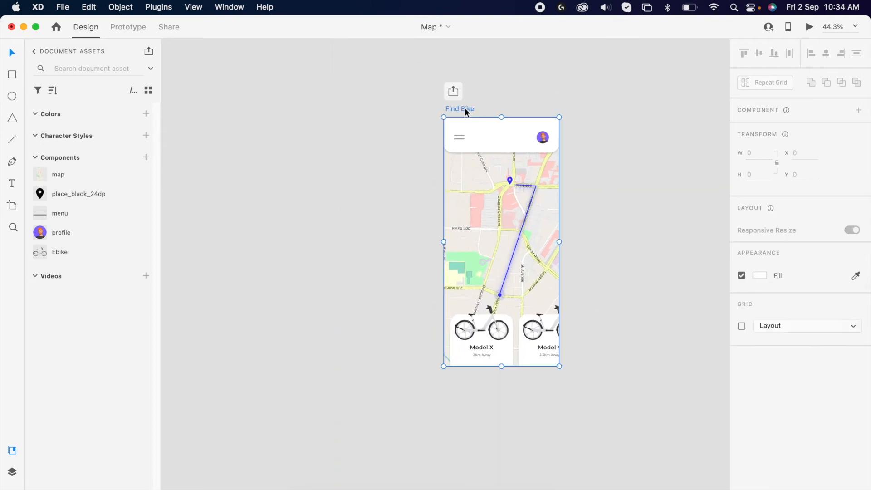
key("super+d")
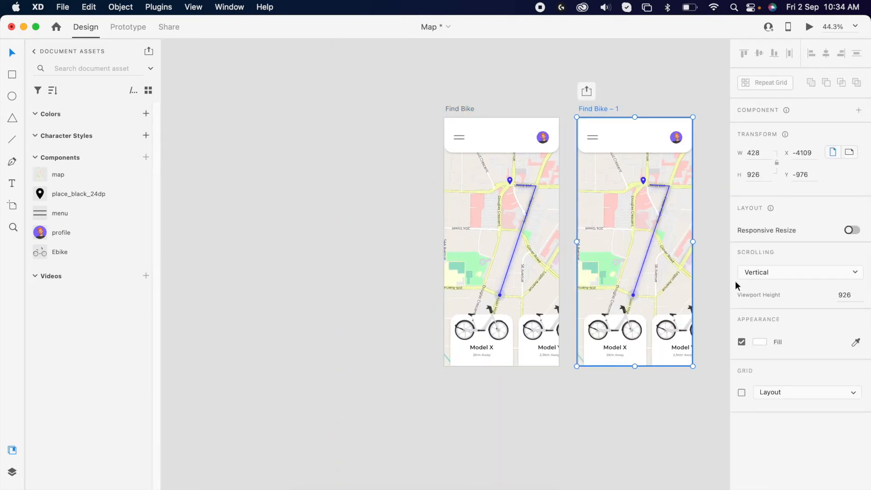
Set the opacity of the pin and end circle on the original Find Bike artboard to 0%
scroll(626, 248, "right", 3)
scroll(448, 263, "up", 3)
scroll(448, 263, "up", 2)
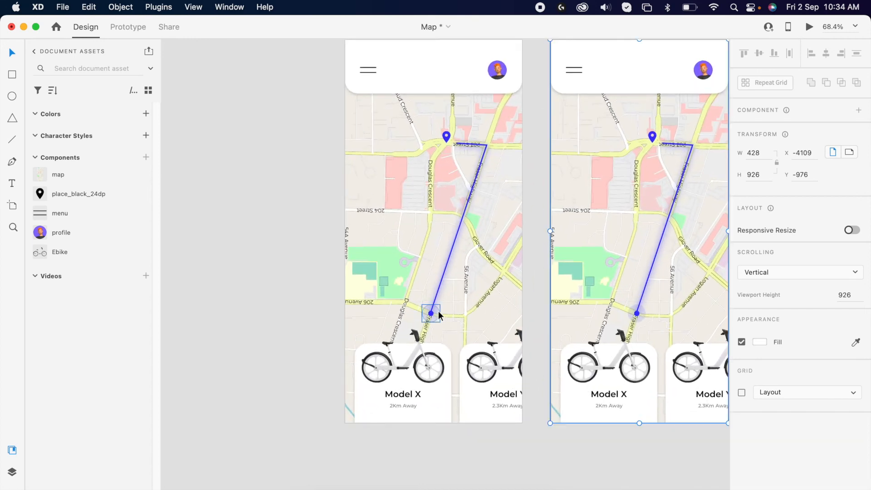
left_click(431, 313)
left_click(448, 141, "shift")
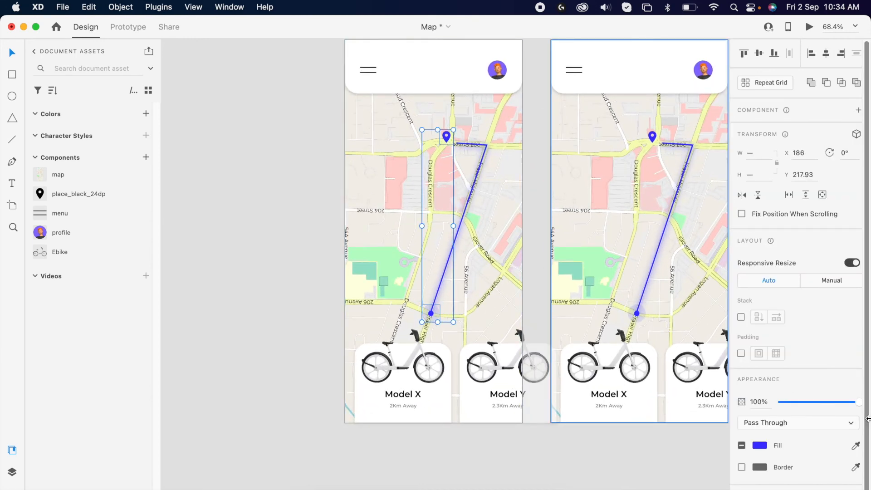
left_click_drag(830, 403, 640, 404)
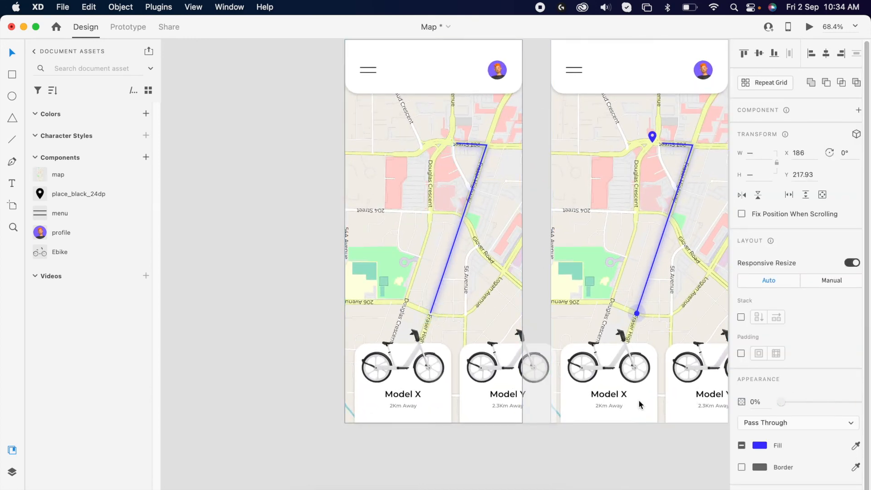
Set the route line's dash to 0 on the original Find Bike artboard
left_click(464, 211)
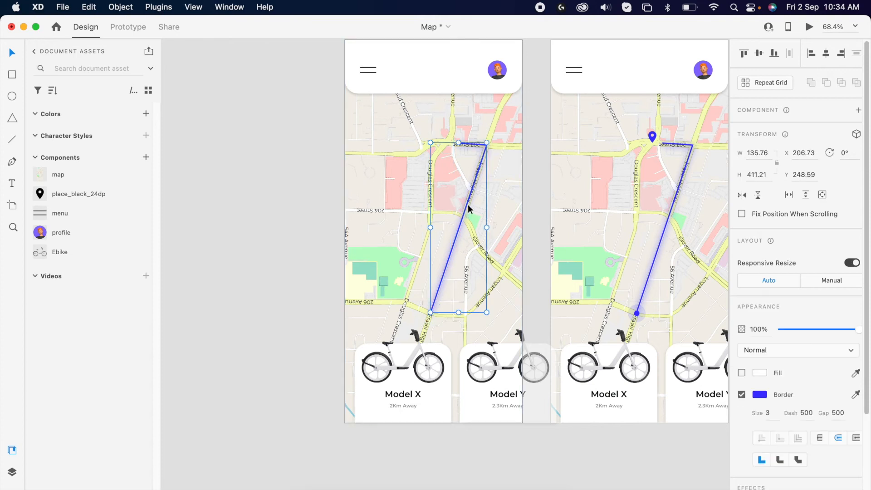
double_click(810, 412)
type("0")
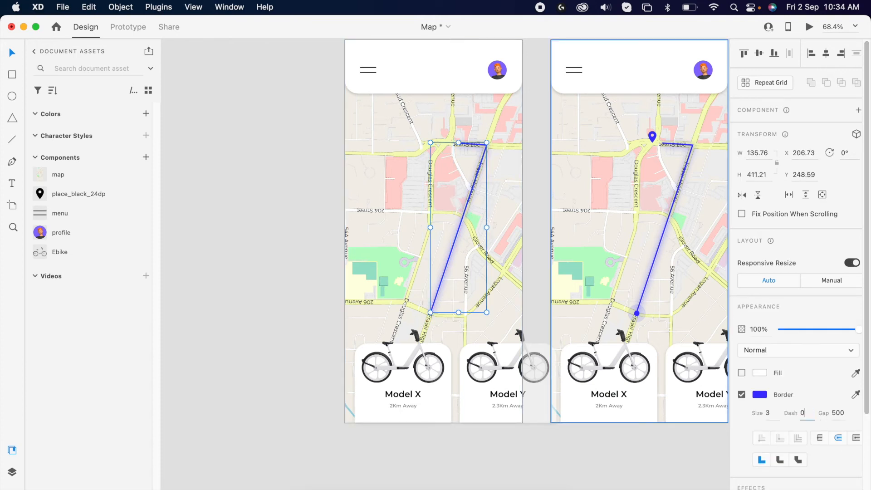
key("Return")
left_click(284, 272)
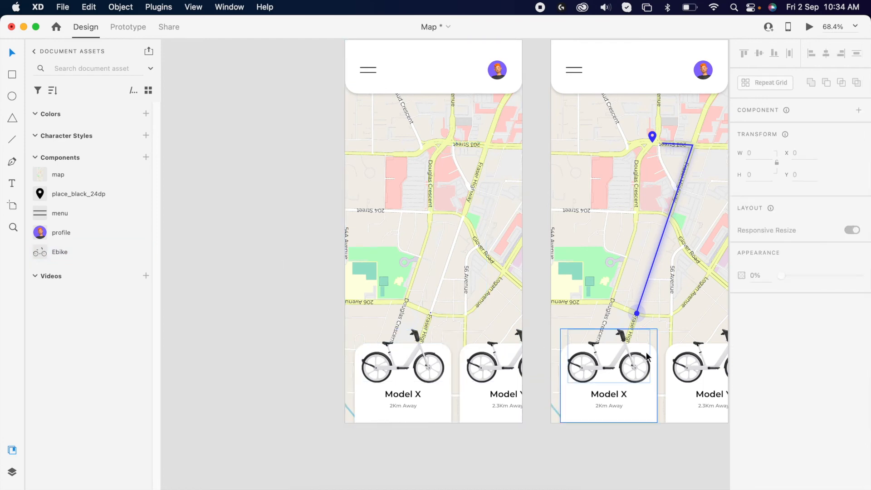
Enlarge the first card's background upward to 234 by 234 on the duplicated artboard
scroll(390, 386, "up", 2)
scroll(390, 386, "right", 2)
scroll(581, 249, "down", 3)
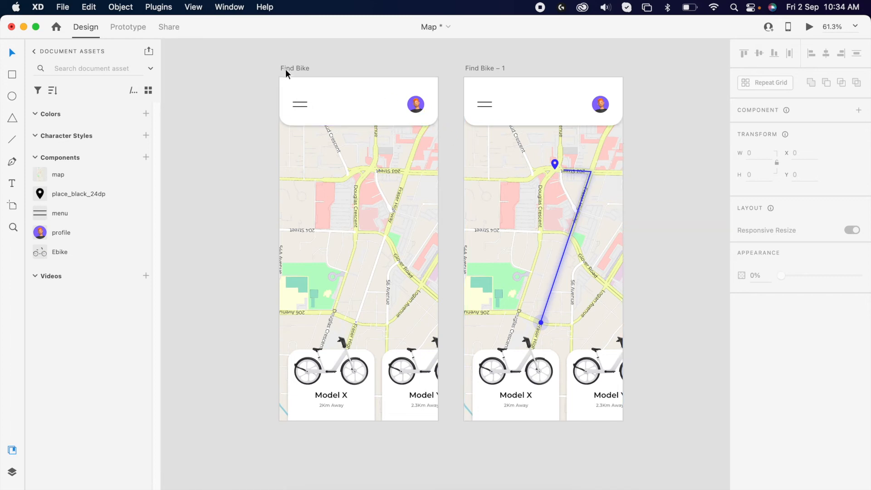
left_click(518, 376)
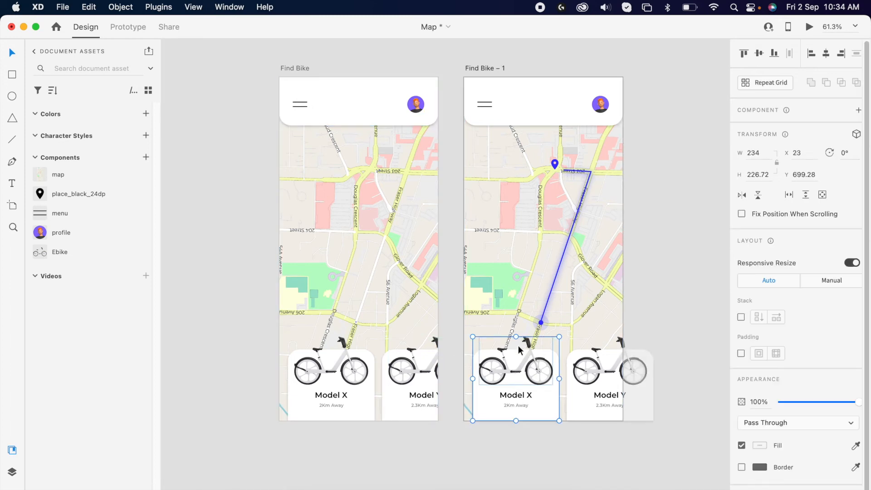
double_click(517, 362)
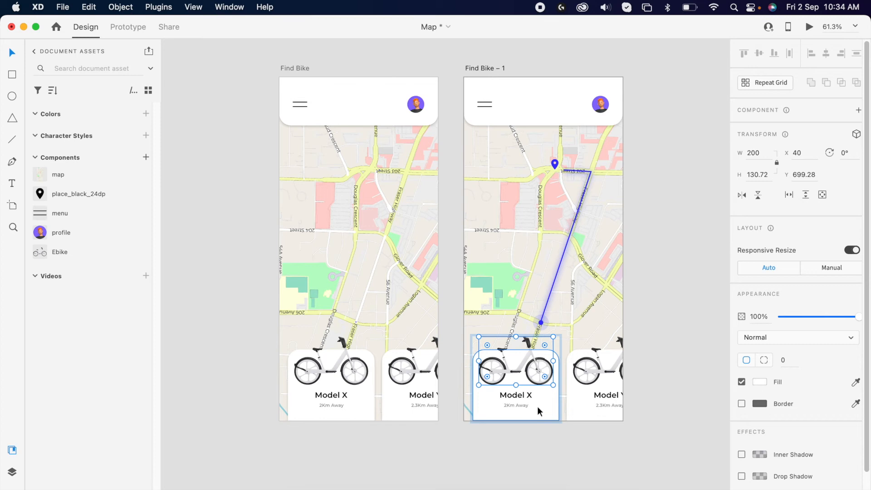
mouse_move(515, 350)
left_mouse_down()
mouse_move(508, 318)
mouse_move(508, 334)
left_mouse_up()
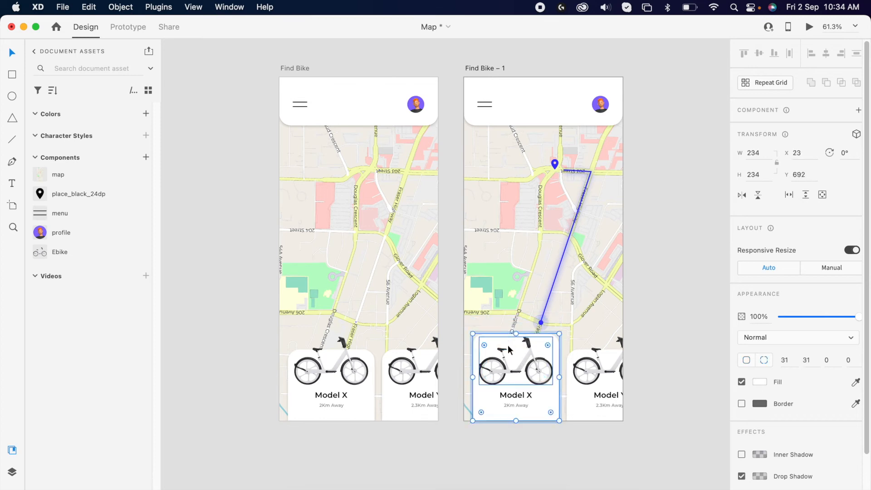
Move the bike image and the Model X text upward inside the enlarged first card on the duplicated artboard
left_click(516, 362)
left_click_drag(516, 362, 517, 351)
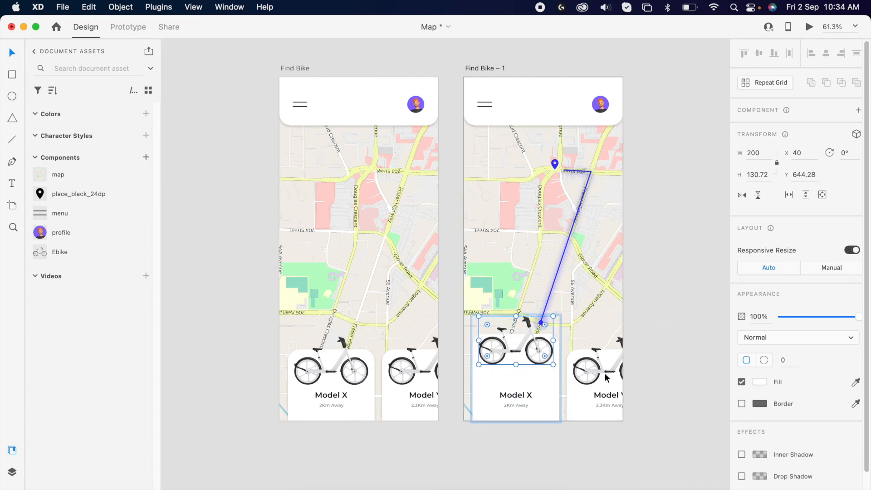
left_click(531, 394)
left_click_drag(523, 409, 527, 392)
left_click(669, 334)
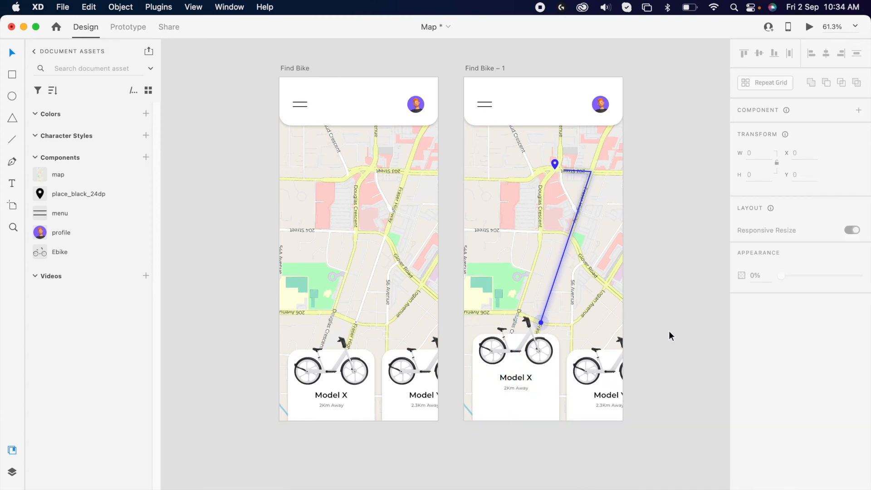
Connect the first card on the original Find Bike artboard to Find Bike – 1 with an Auto-Animate interaction
scroll(605, 338, "right", 2)
left_click(315, 363)
key("ctrl+Tab")
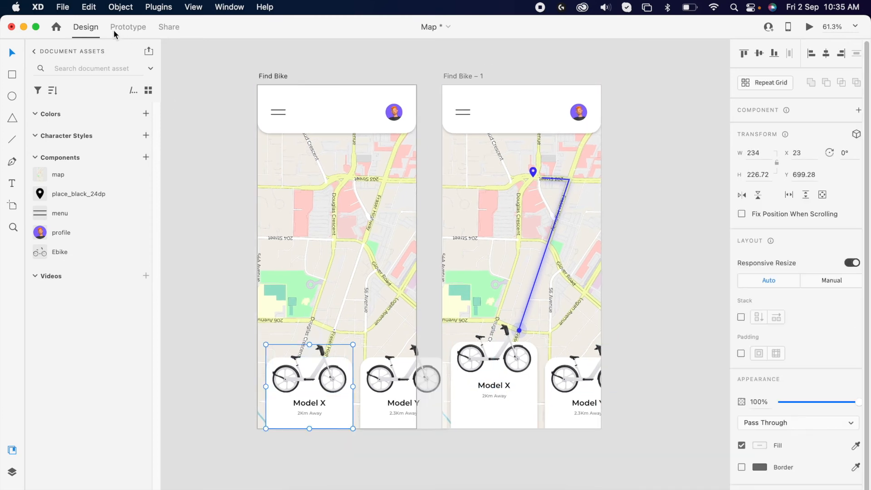
left_click_drag(352, 386, 499, 249)
left_click(801, 151)
left_click(775, 165)
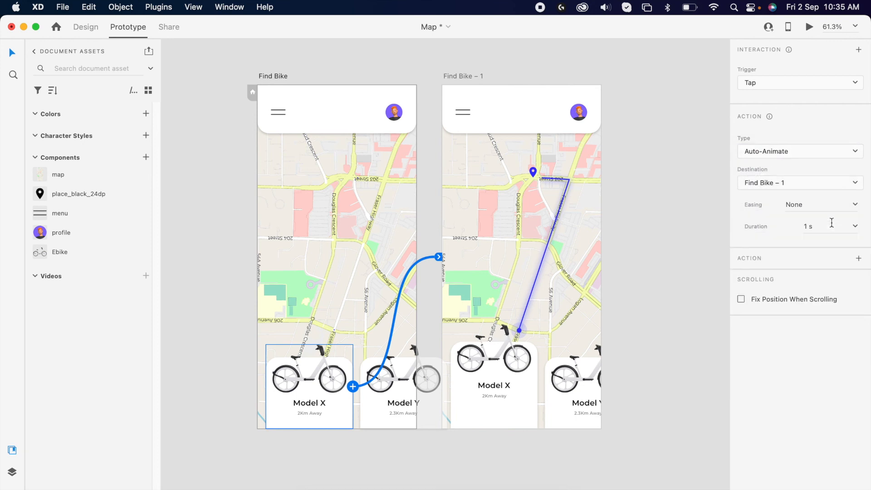
Set the interaction's easing to Ease In-Out and its duration to 2 s
left_click(856, 206)
left_click(806, 248)
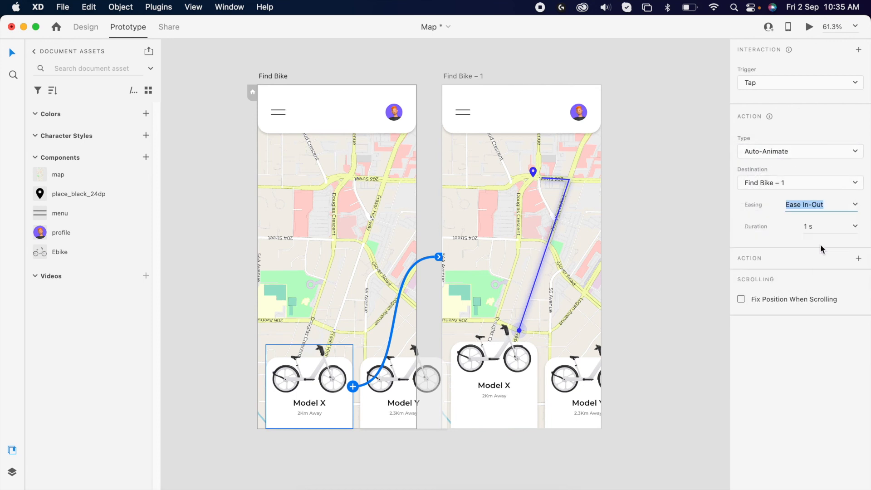
left_click(813, 225)
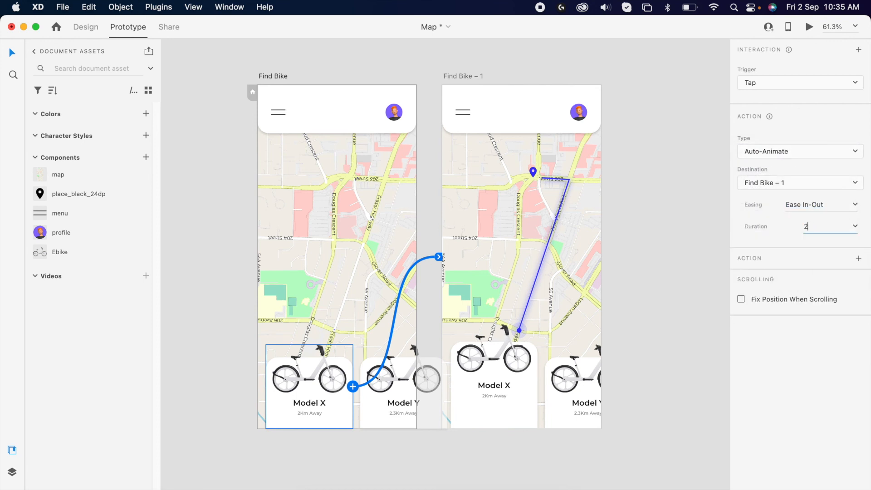
Preview the prototype from the Find Bike artboard to check the animation
left_click(281, 77)
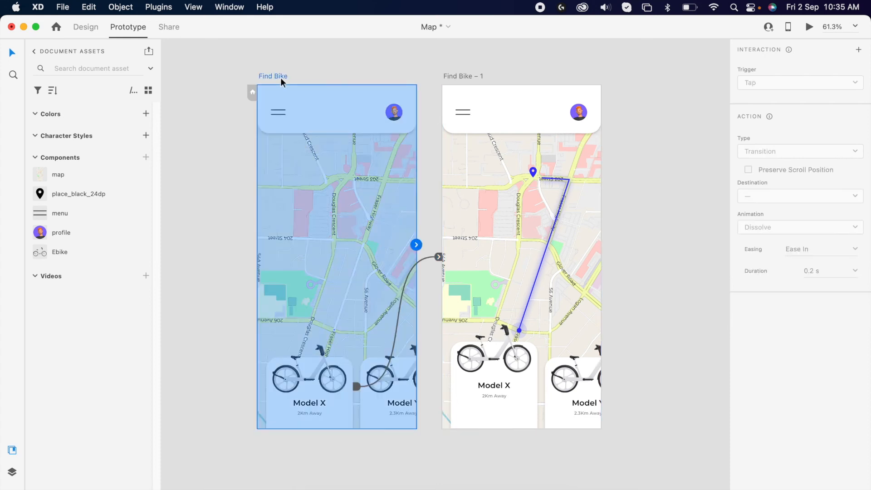
left_click(806, 27)
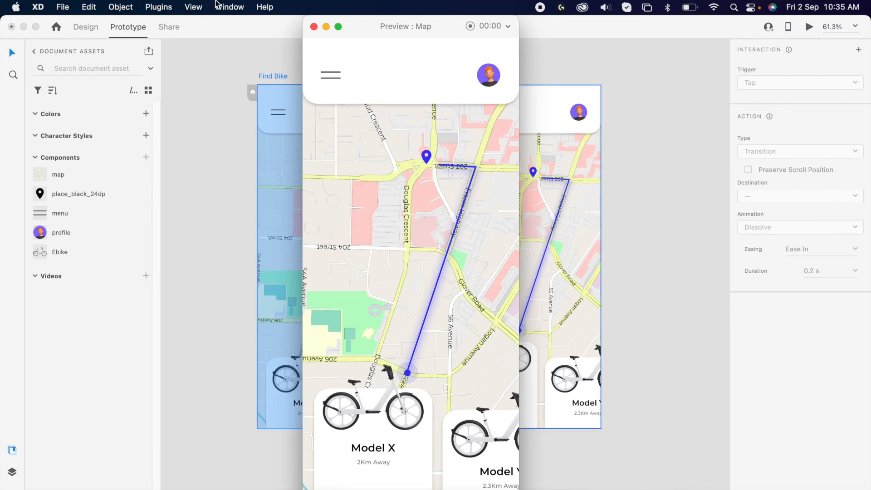
left_click(314, 29)
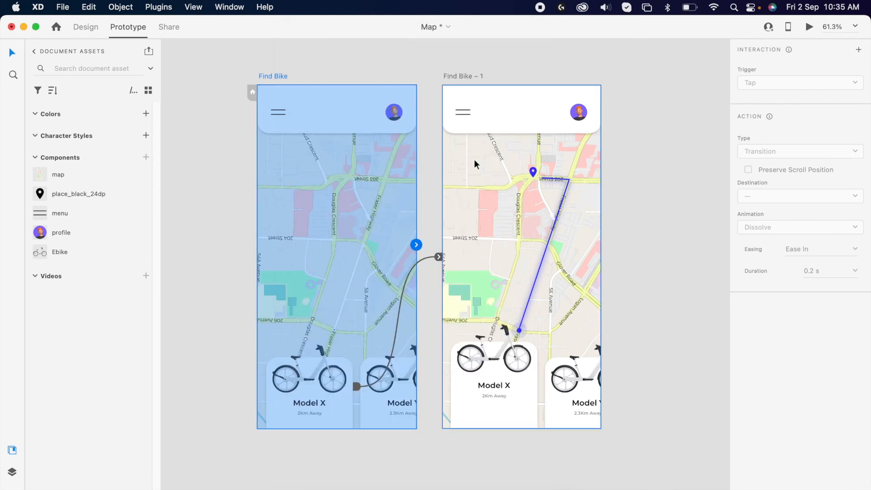
Set the route line's dash gap to 1000 on the original Find Bike artboard
key("super+1")
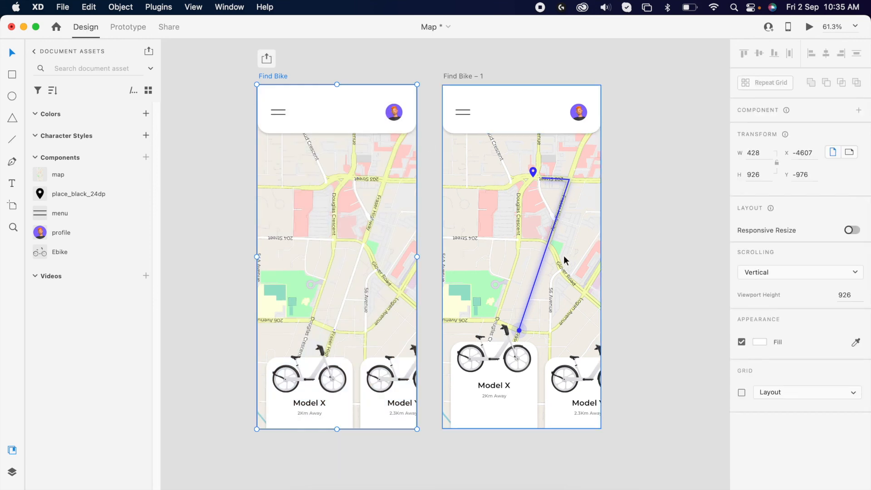
left_click(362, 235)
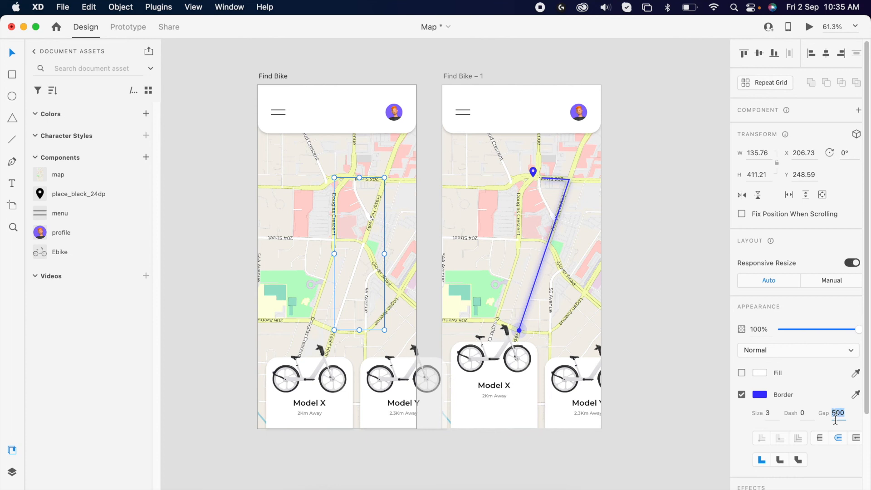
type("1000")
key("Return")
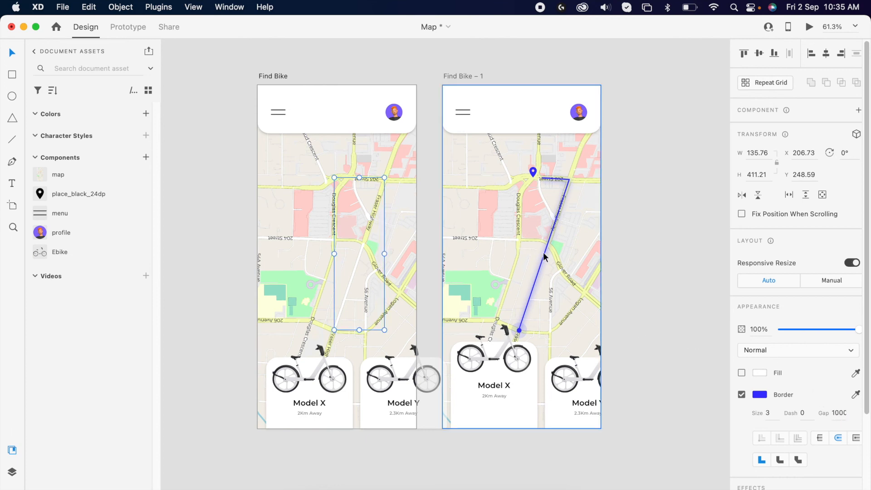
Set the route line's dash gap to 1 on the duplicated Find Bike – 1 artboard
left_click(548, 263)
left_click(838, 412)
type("1")
key("Return")
Select the Find Bike artboard and preview the prototype animation again
left_click(395, 247)
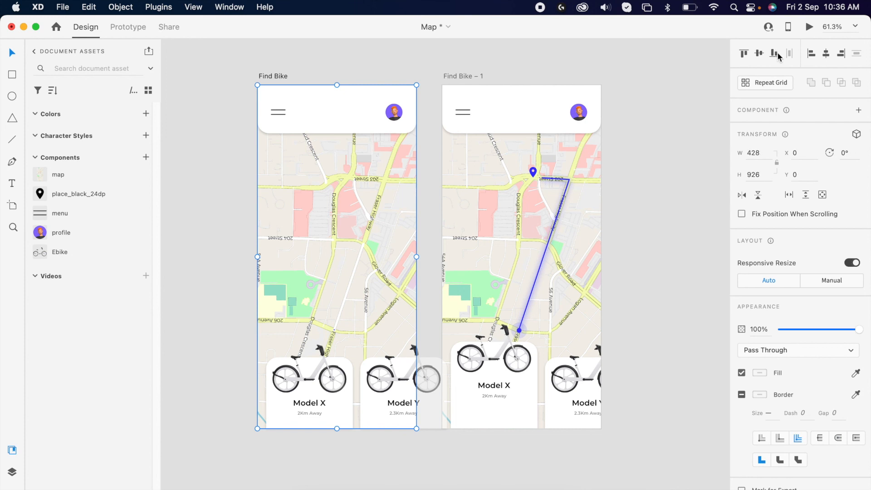
left_click(810, 27)
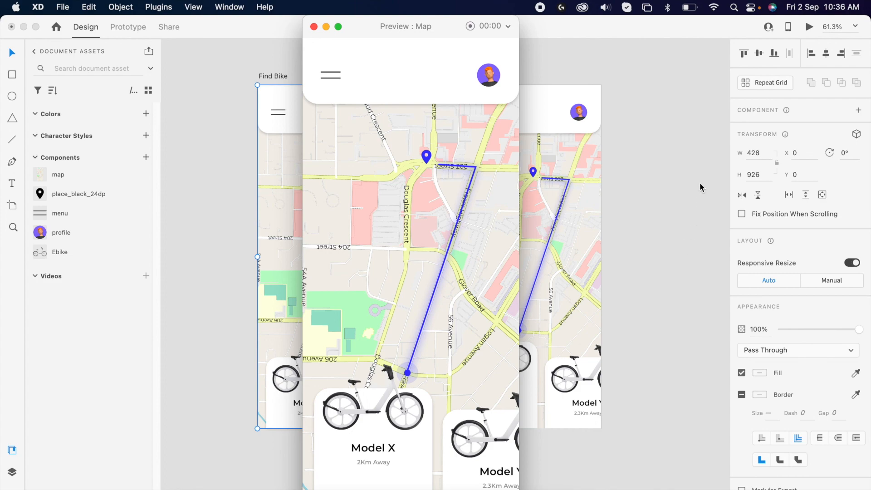
left_click(314, 27)
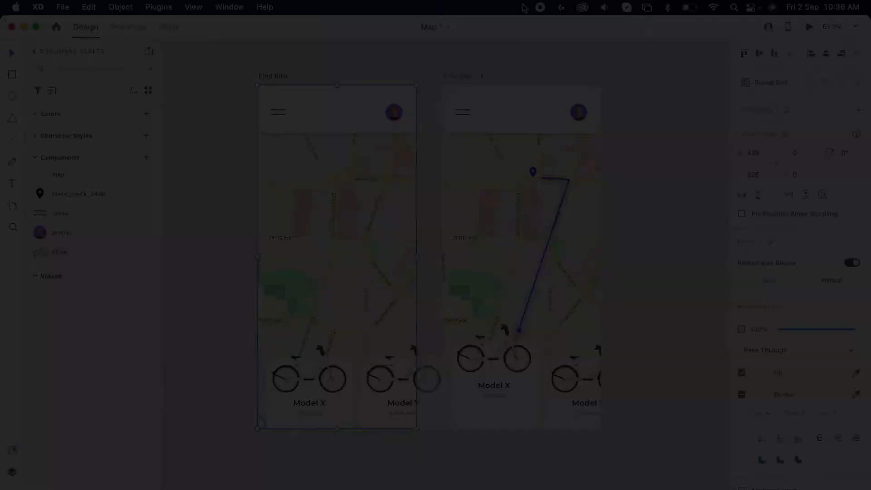